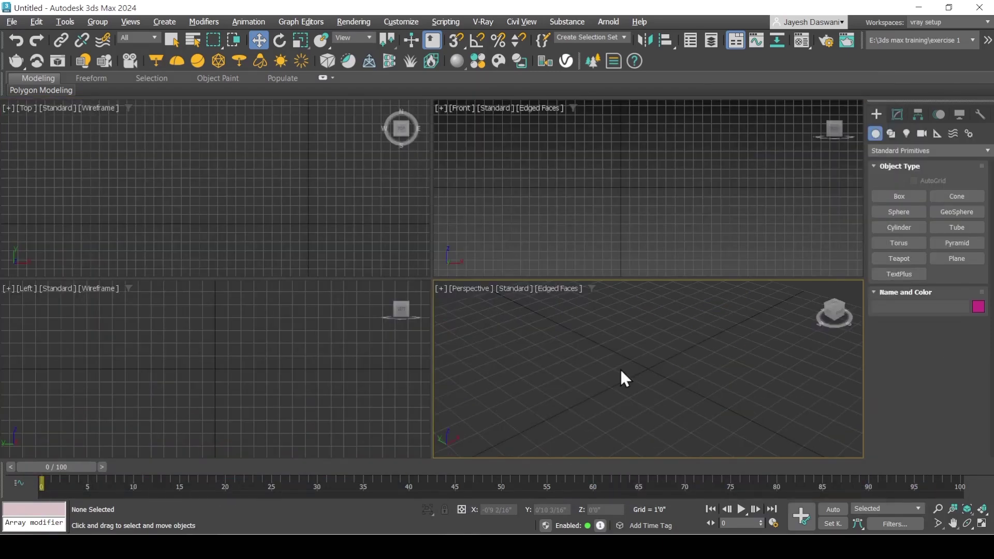
- Draw a thin upright box across the grid, about 16'10" wide, 5'3" high and 3" deep
key("alt+w")
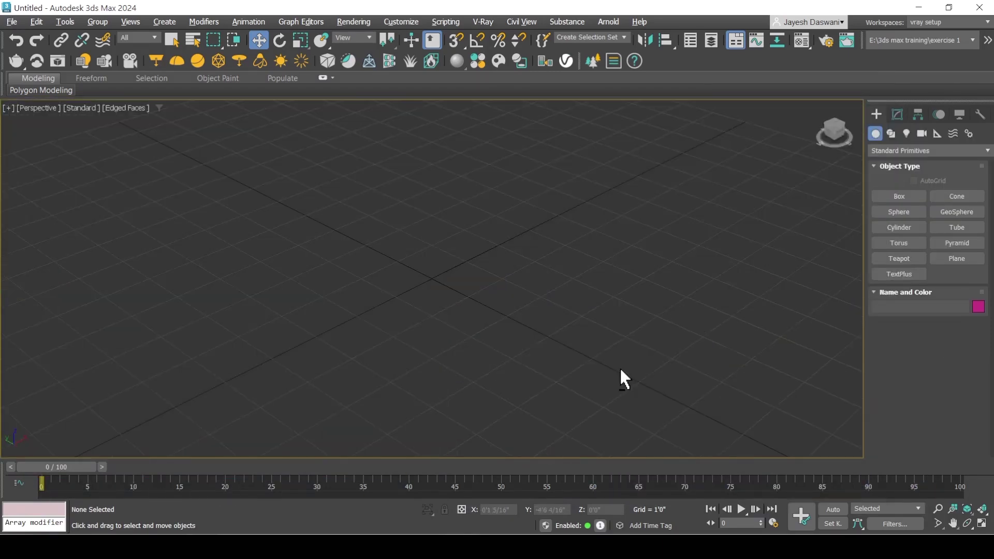
scroll(600, 366, "down", 5)
middle_click_drag(601, 367, 557, 339)
scroll(556, 339, "up", 2)
left_click(898, 196)
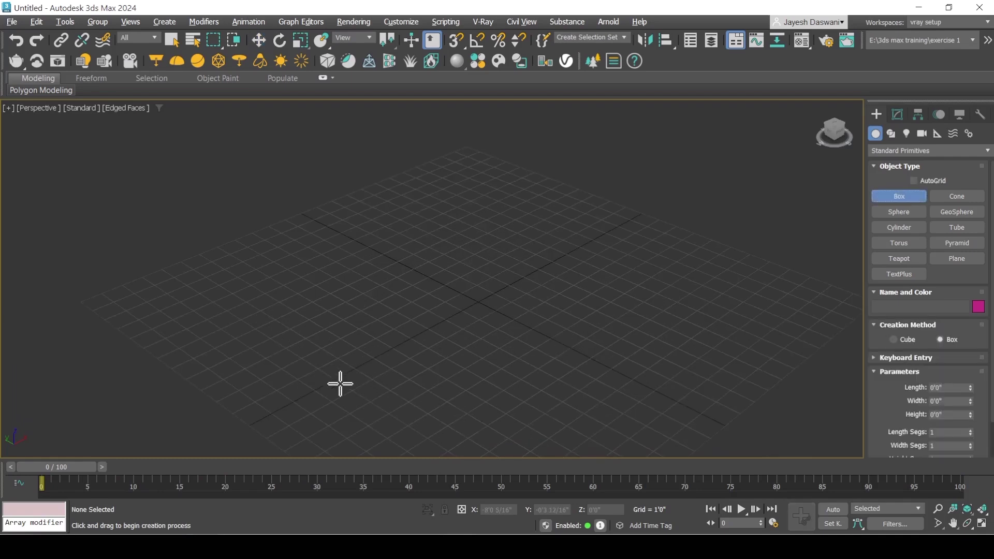
left_click_drag(334, 377, 612, 235)
left_click(548, 93)
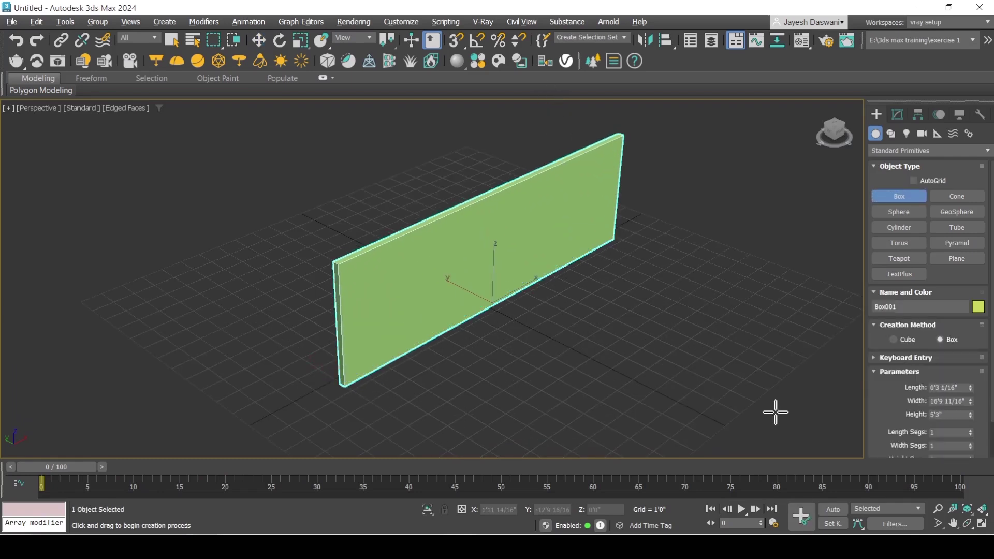
- Set the box's length to 2", its width to 4'0" and its height to 3'6"
double_click(936, 387)
left_click_drag(935, 387, 917, 382)
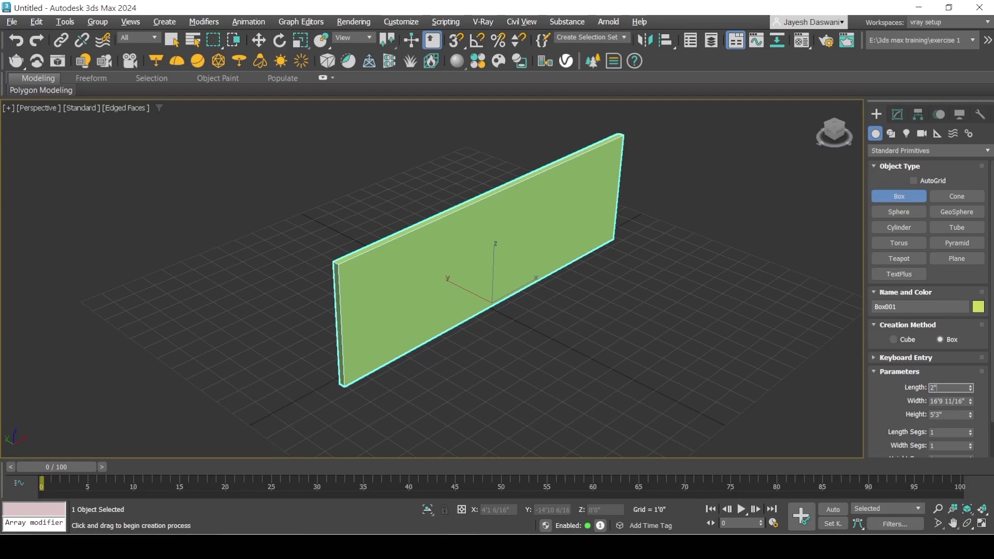
type("2\"")
key("Return")
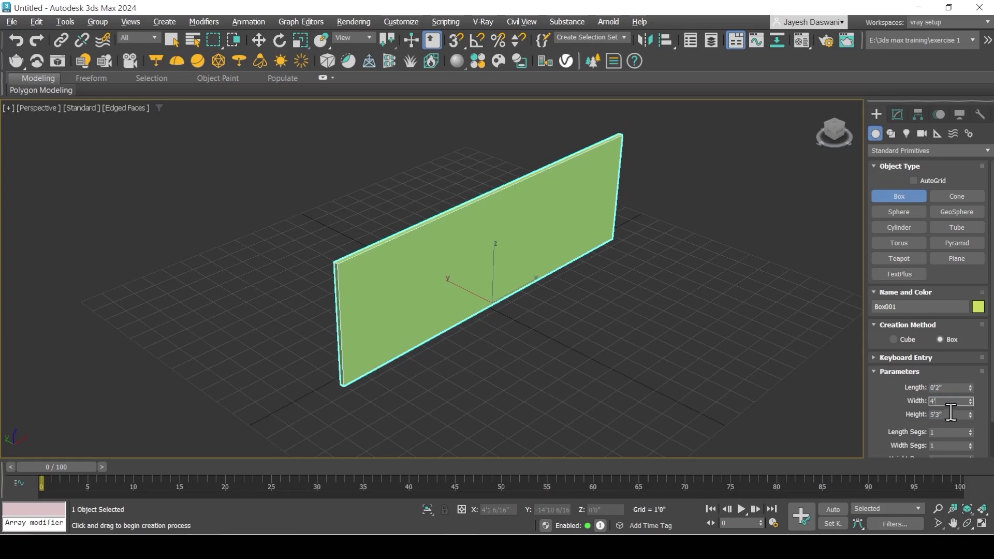
key("Tab")
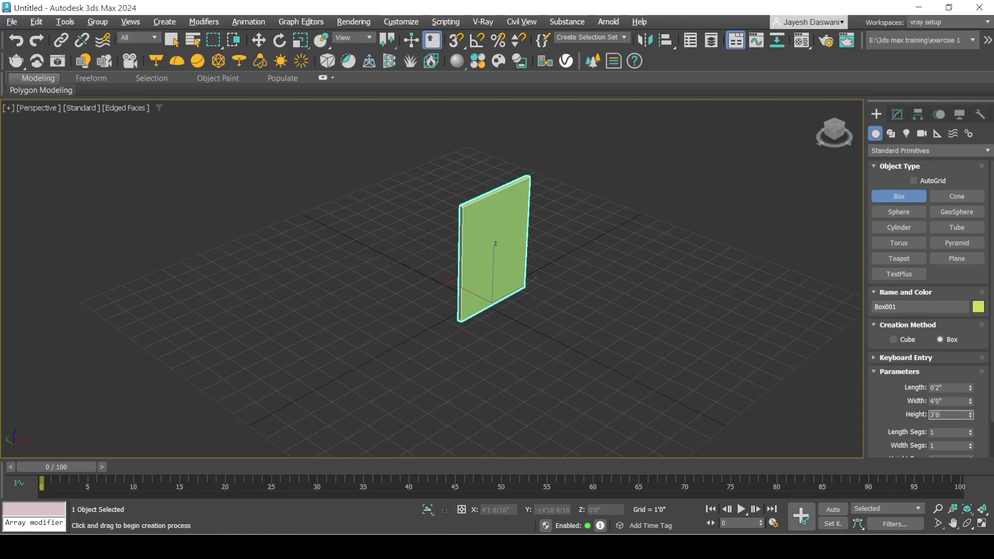
key("z")
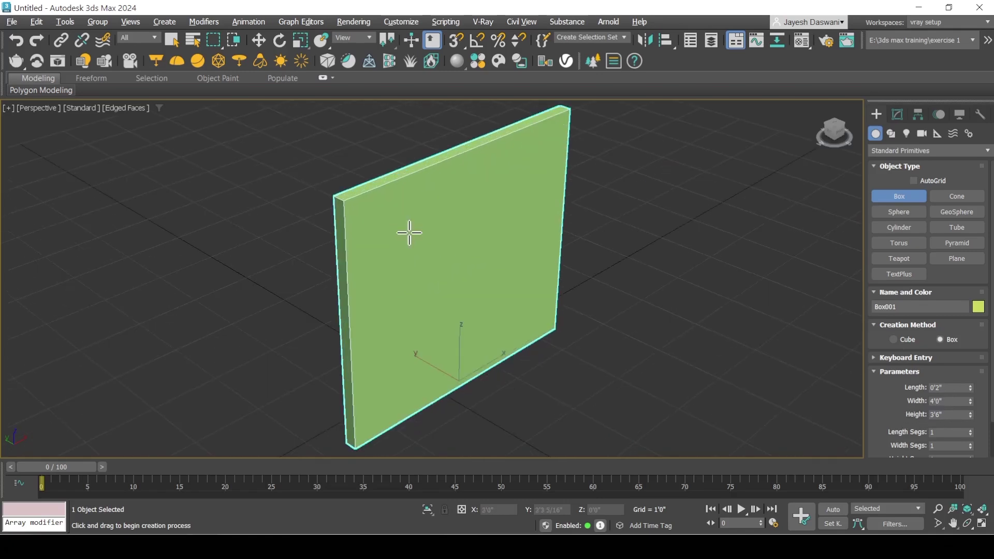
- Divide the box into 40 width segments and finish creating it
scroll(952, 419, "down", 2)
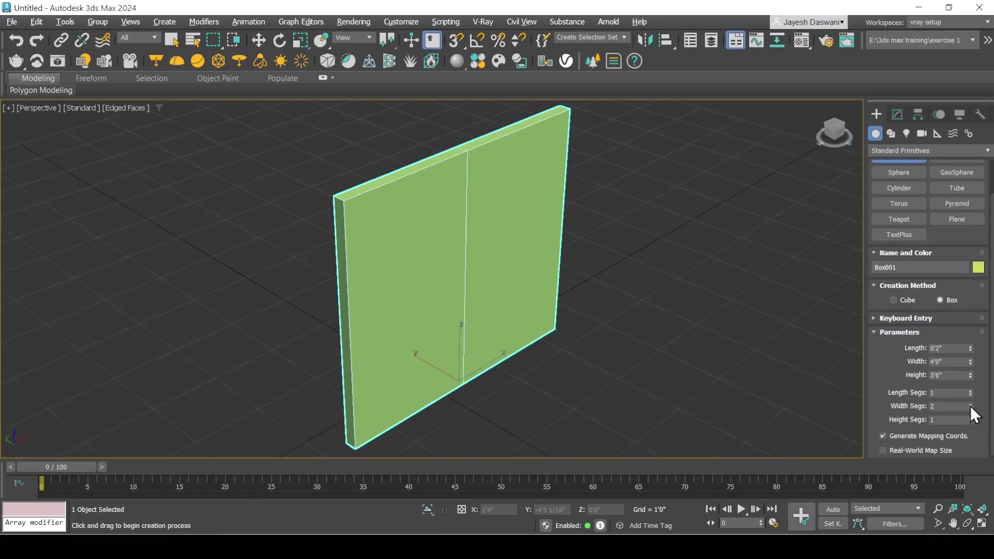
left_click_drag(970, 406, 974, 384)
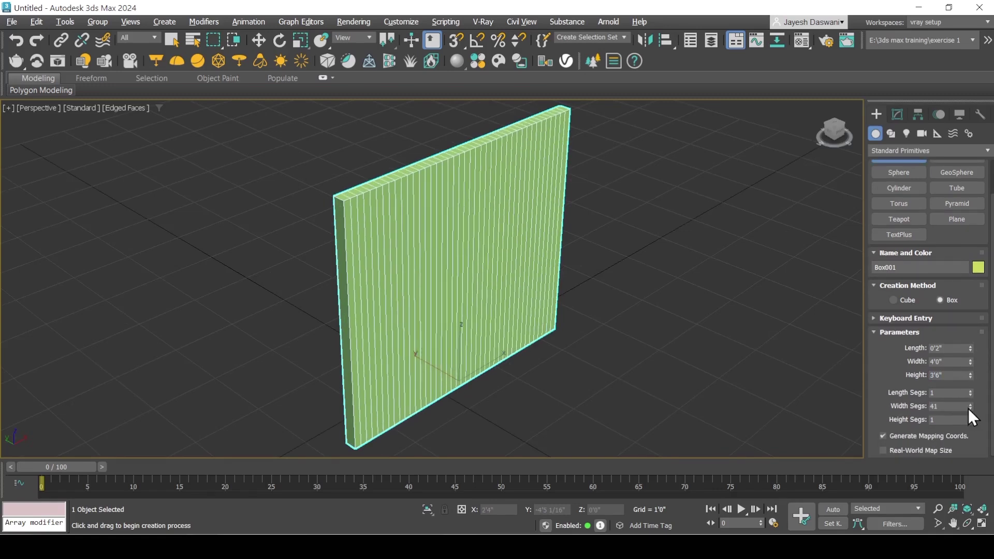
left_click(969, 408)
middle_click_drag(312, 318, 270, 315)
scroll(279, 316, "up", 2)
scroll(300, 318, "down", 2)
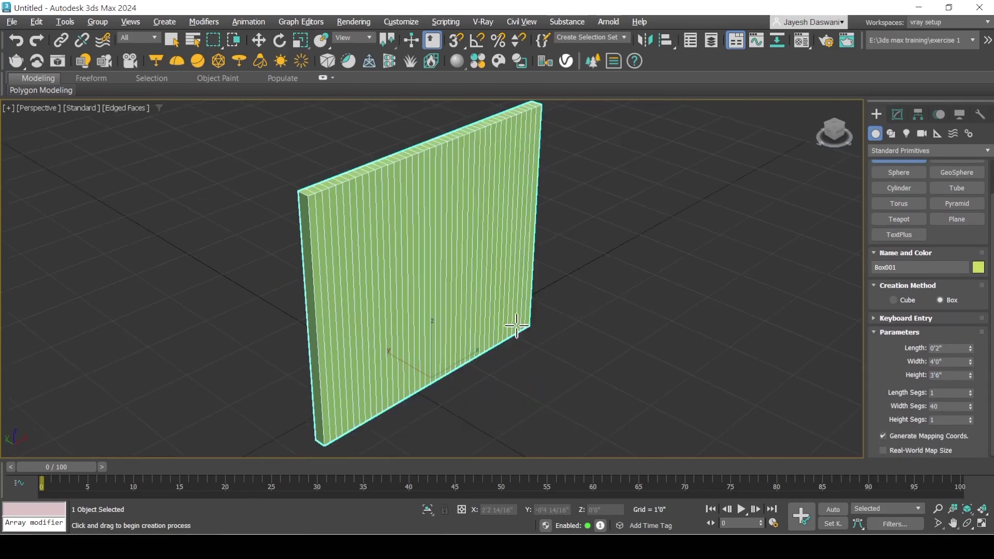
key("w")
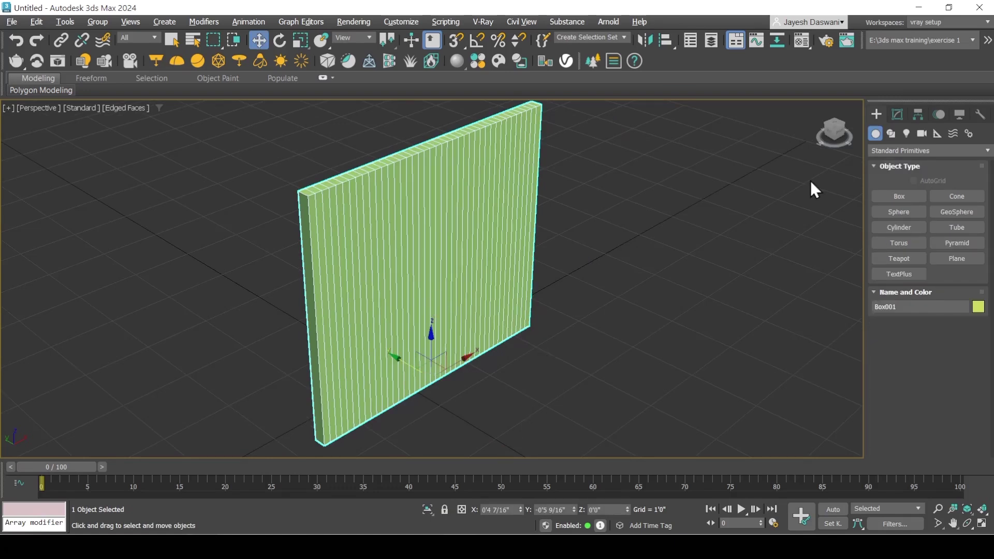
- Set the box's length to 1" and convert it to an Editable Poly
left_click(896, 113)
left_click_drag(955, 290, 920, 289)
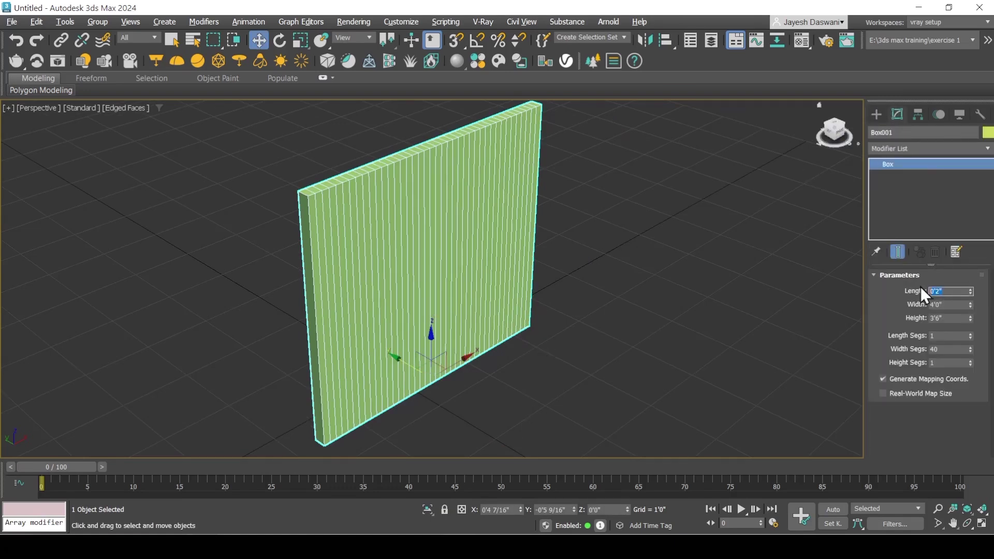
type("1\"")
key("Return")
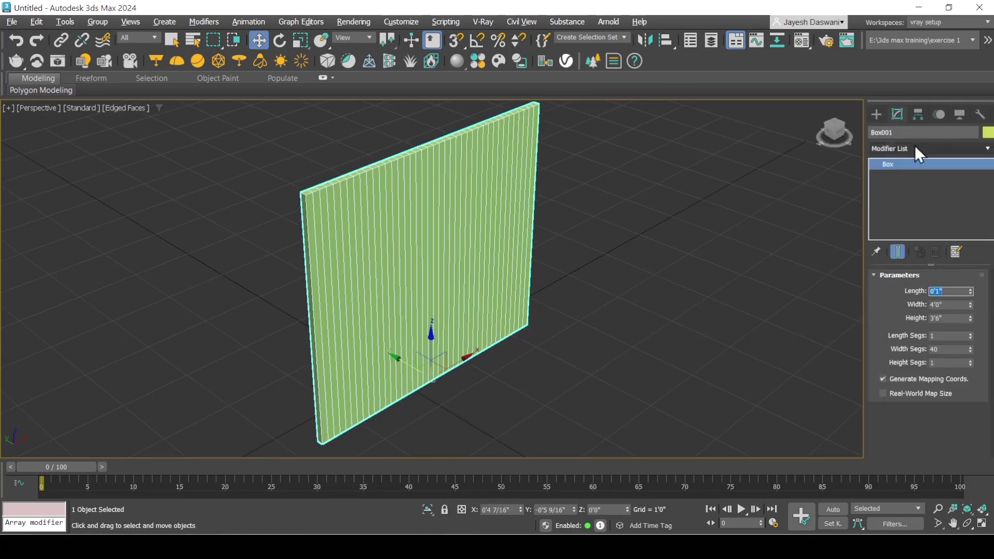
right_click(894, 164)
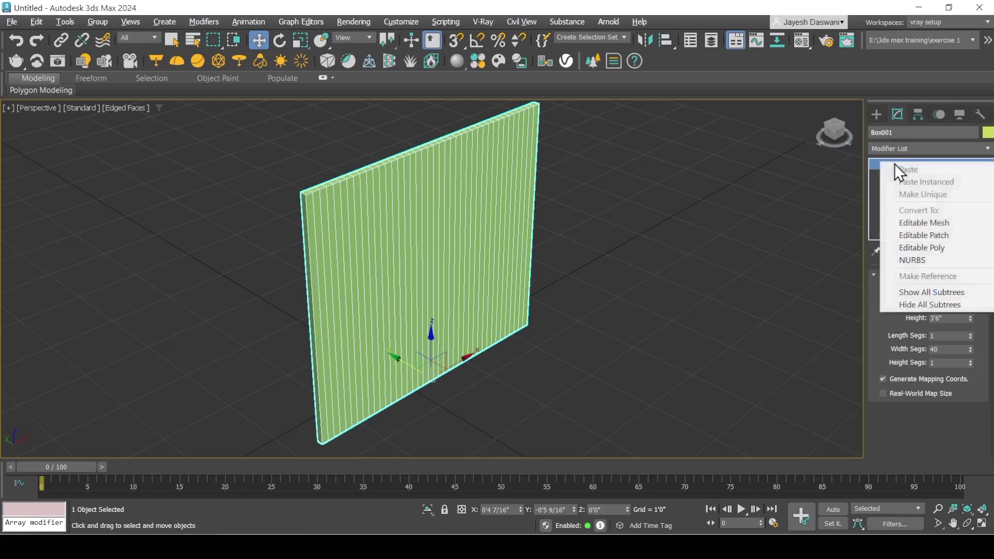
left_click(926, 248)
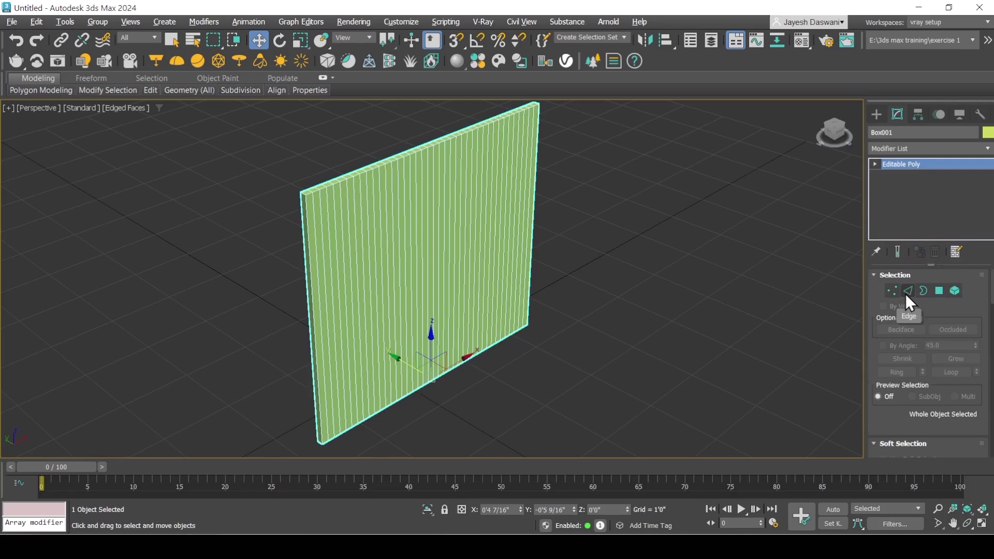
- Select every second vertical polygon strip across the whole front face of the panel
left_click(939, 291)
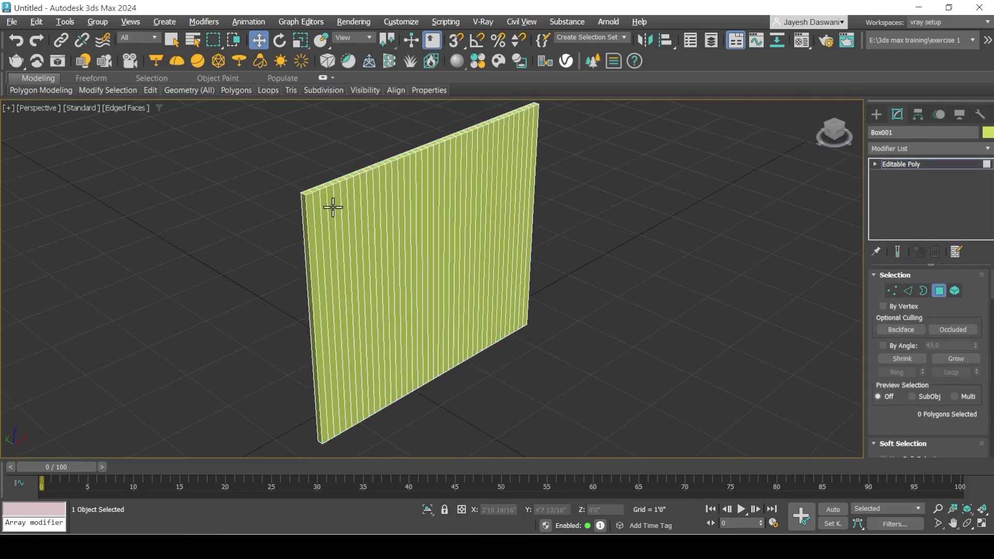
scroll(332, 207, "up", 2)
scroll(254, 235, "up", 1)
scroll(521, 107, "up", 3)
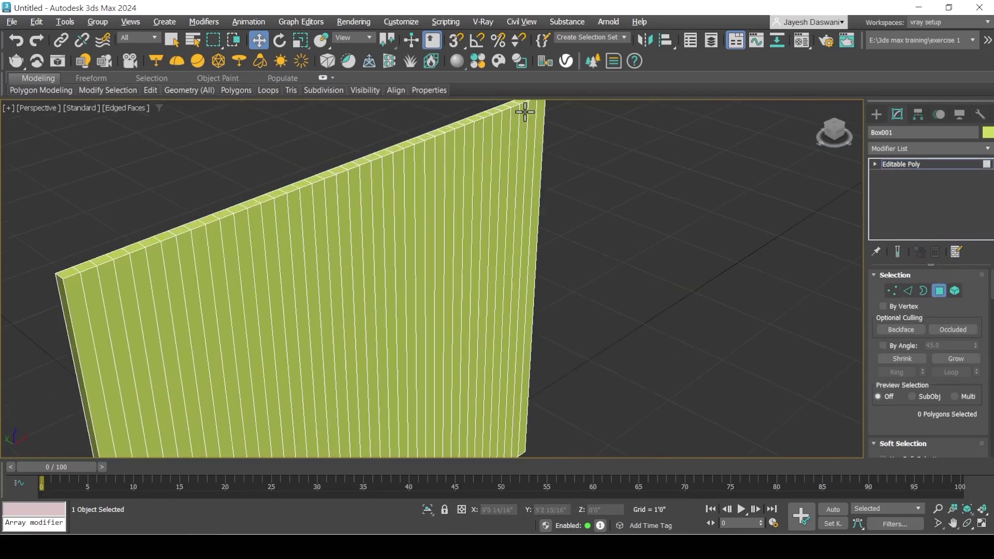
left_click(530, 123)
left_click(513, 129, "ctrl")
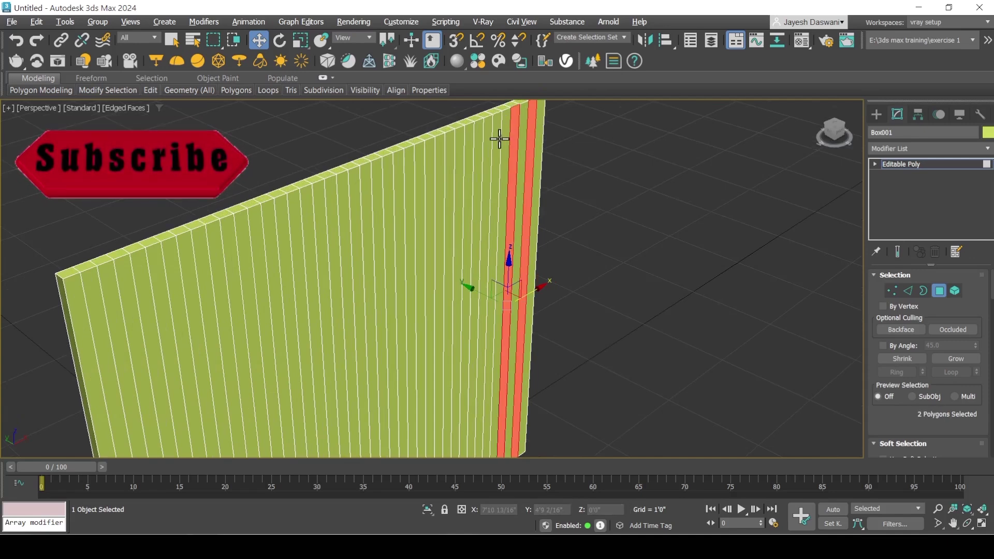
left_click(497, 137, "ctrl")
left_click(478, 146, "ctrl")
left_click(460, 154, "ctrl")
left_click(440, 162, "ctrl")
left_click(420, 171, "ctrl")
left_click(399, 180, "ctrl")
left_click(376, 192, "ctrl")
left_click(355, 203, "ctrl")
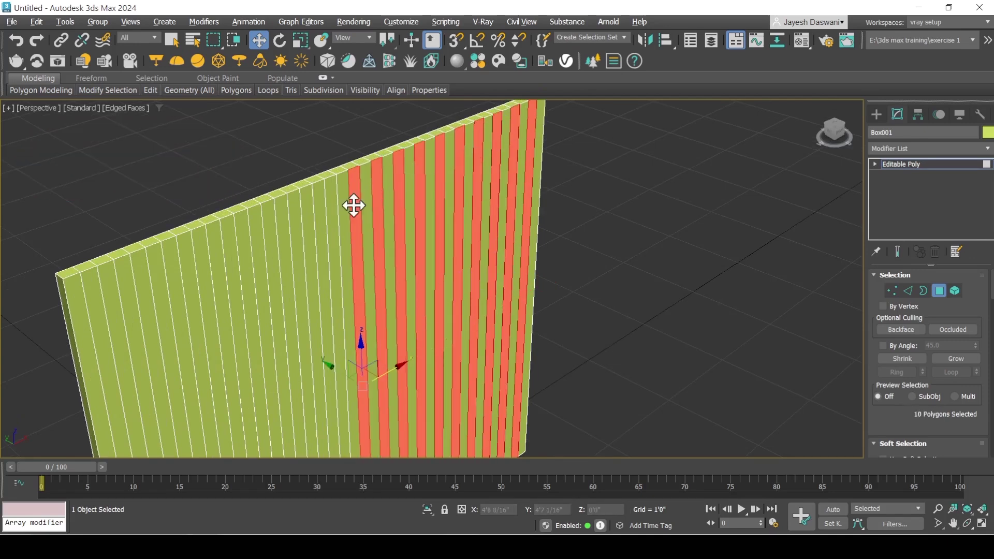
left_click(337, 215, "ctrl")
left_click(318, 230, "ctrl")
left_click(296, 251, "ctrl")
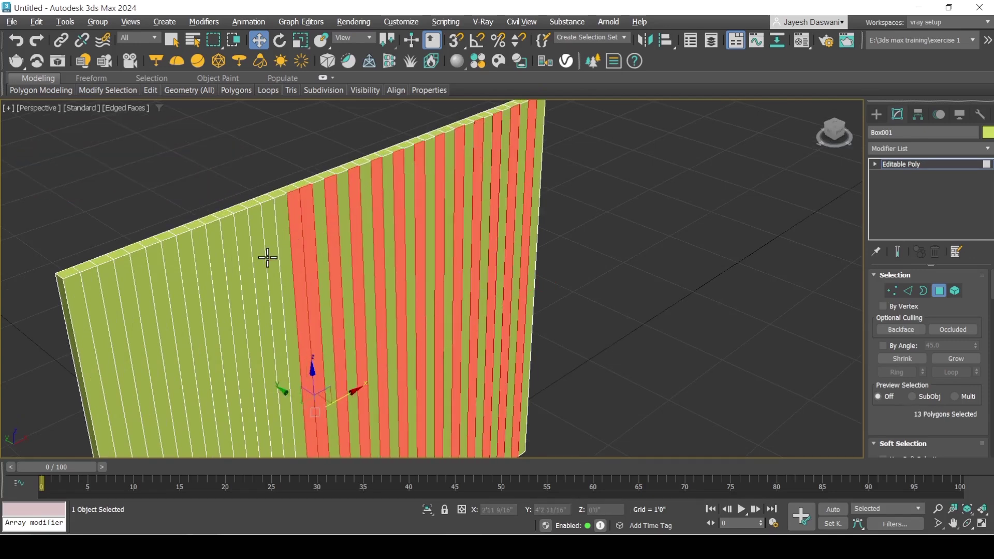
left_click_drag(295, 255, 274, 267)
left_click(256, 273, "ctrl")
left_click(233, 284, "ctrl")
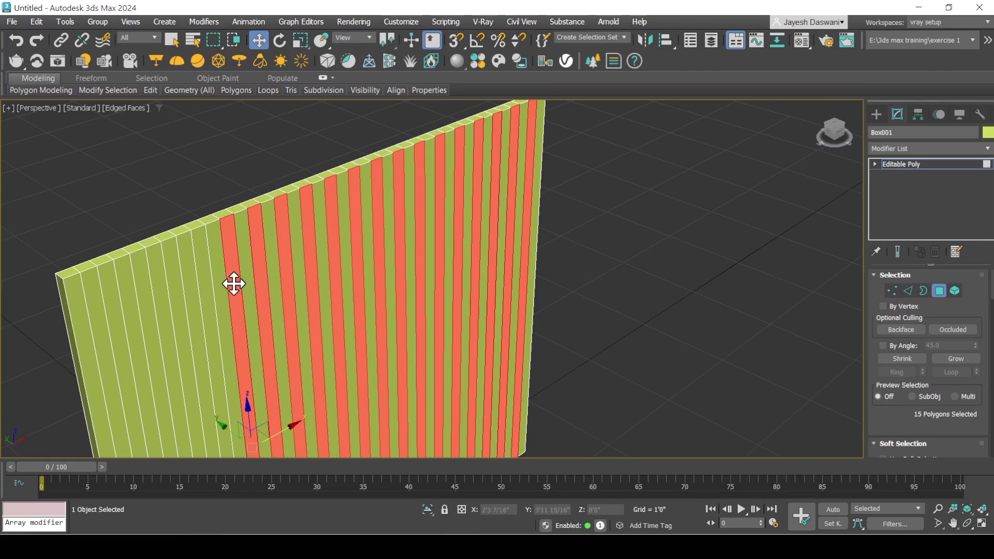
left_click(207, 291, "ctrl")
left_click(182, 299, "ctrl")
left_click(155, 311, "ctrl")
left_click(127, 325, "ctrl")
left_click(103, 337, "ctrl")
scroll(388, 215, "down", 3)
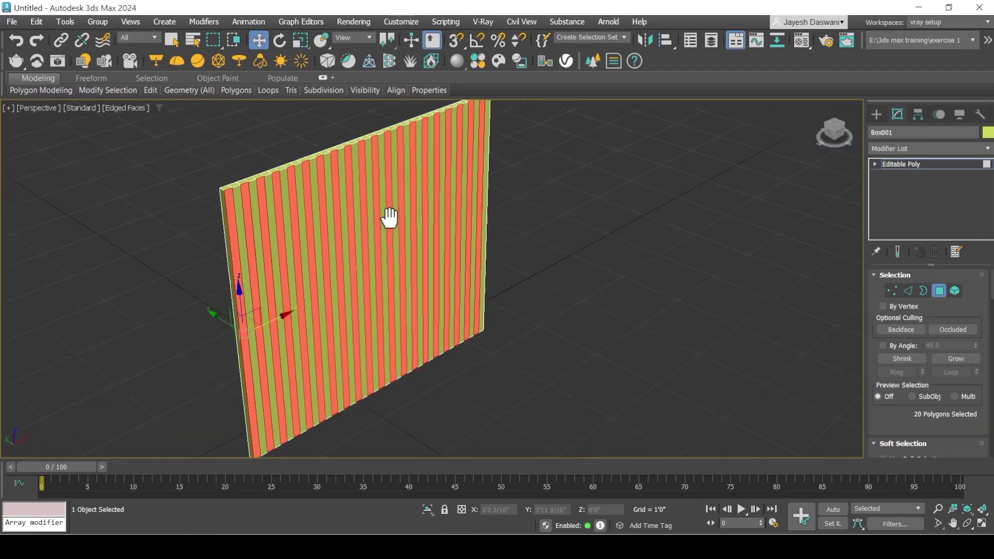
scroll(545, 292, "up", 2)
scroll(546, 293, "down", 2)
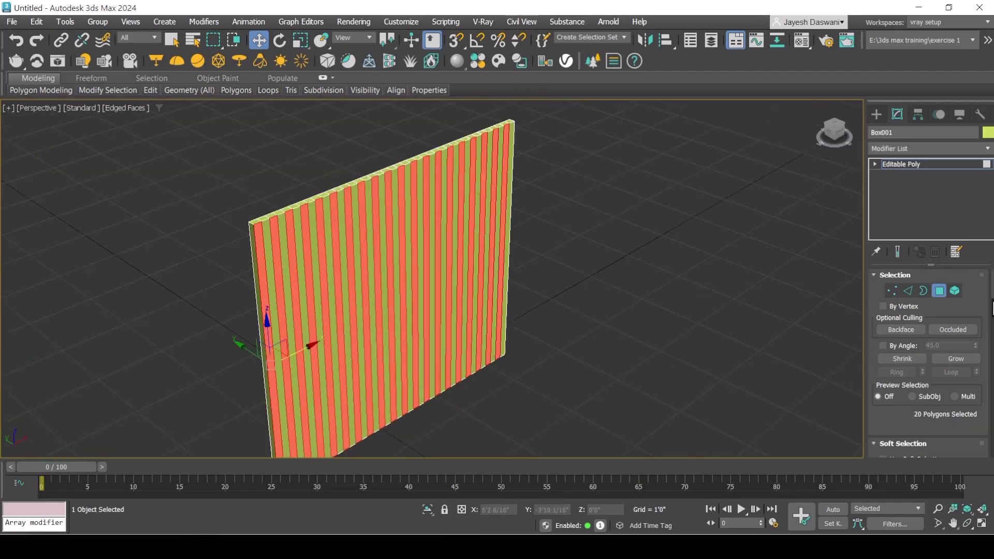
- Extrude the selected polygon strips by 0'0 11/16" to form vertical slats on the panel
scroll(926, 320, "down", 5)
left_click(920, 317)
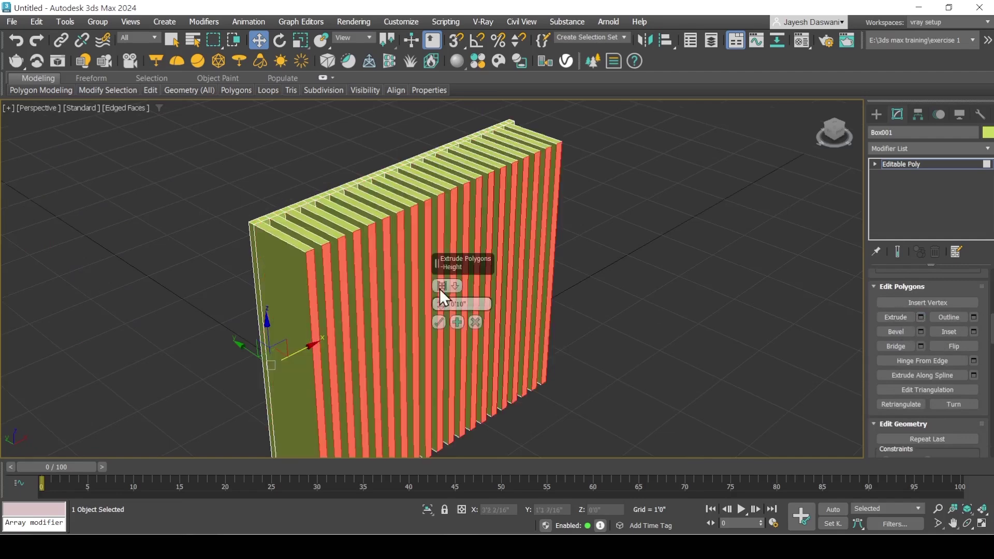
left_click_drag(439, 306, 435, 354)
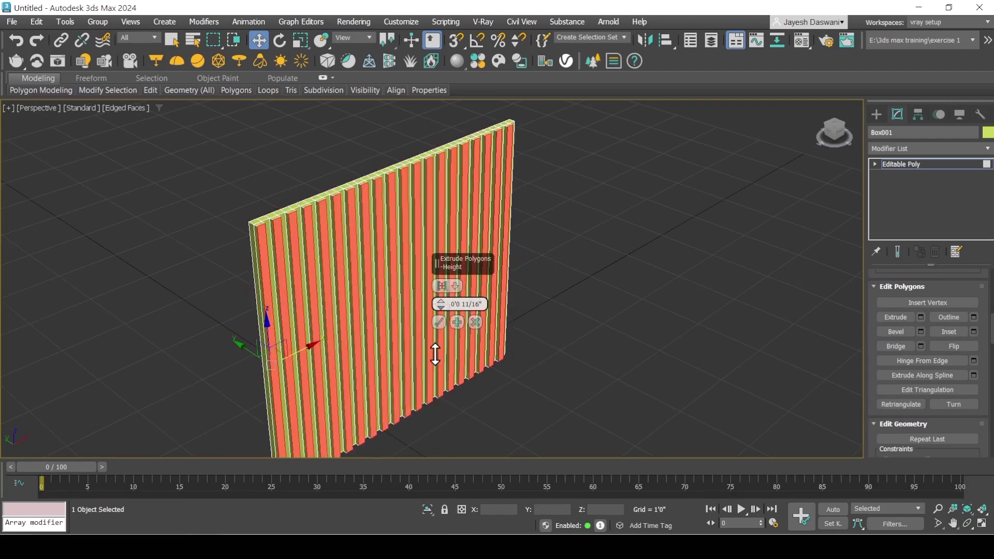
left_click(439, 322)
scroll(311, 282, "up", 3)
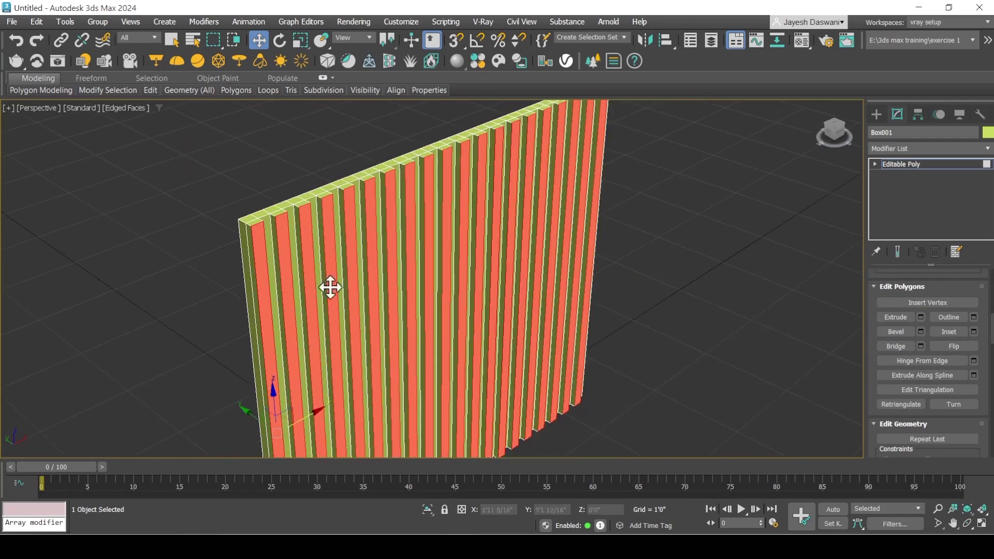
left_click(639, 357)
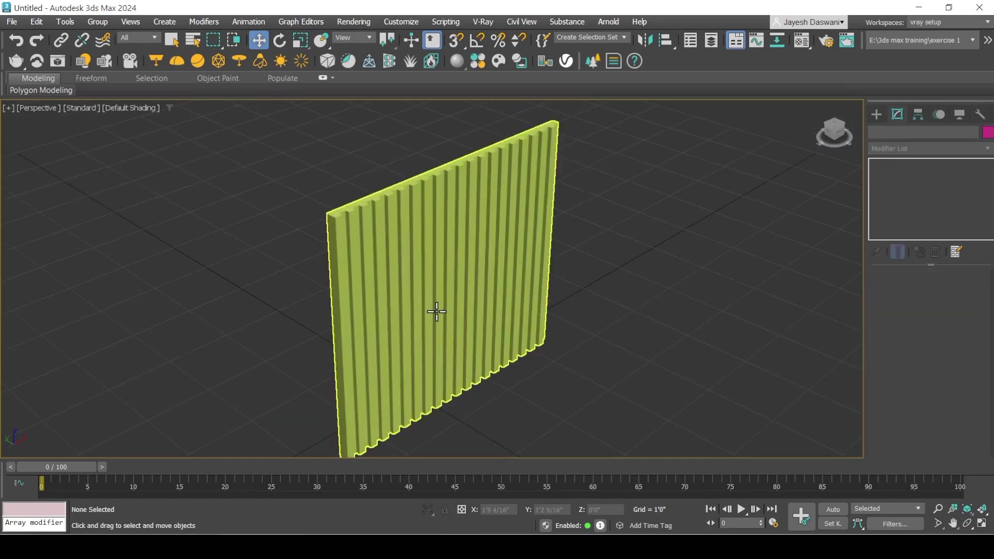
- Add a Bend modifier to the slatted panel and enable Limit Effect
left_click(436, 313)
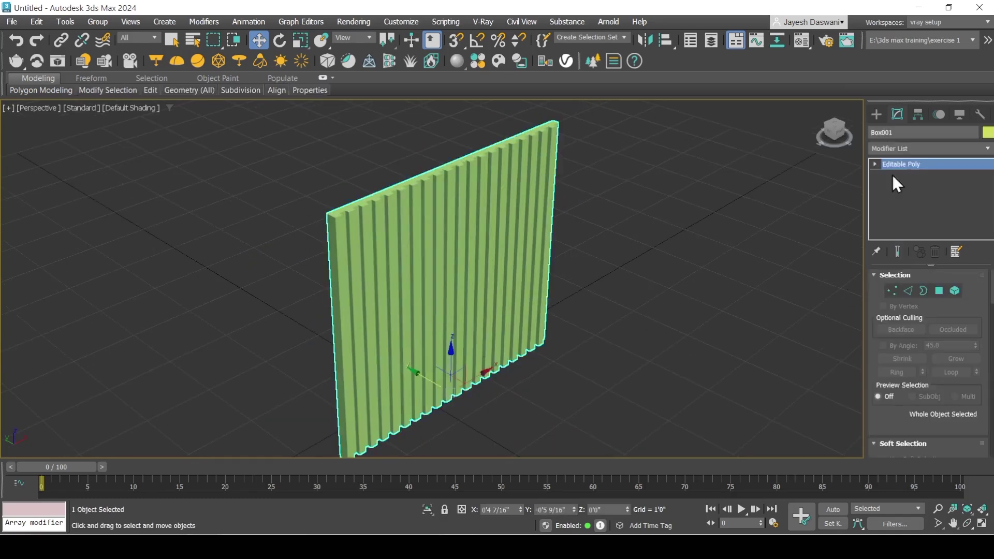
left_click(887, 147)
type("b")
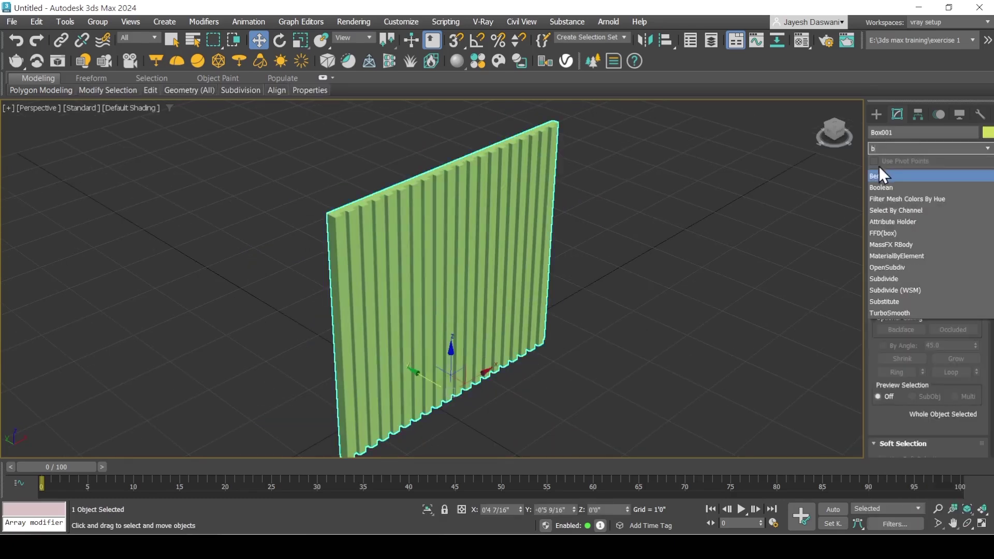
left_click(878, 176)
left_click(929, 377)
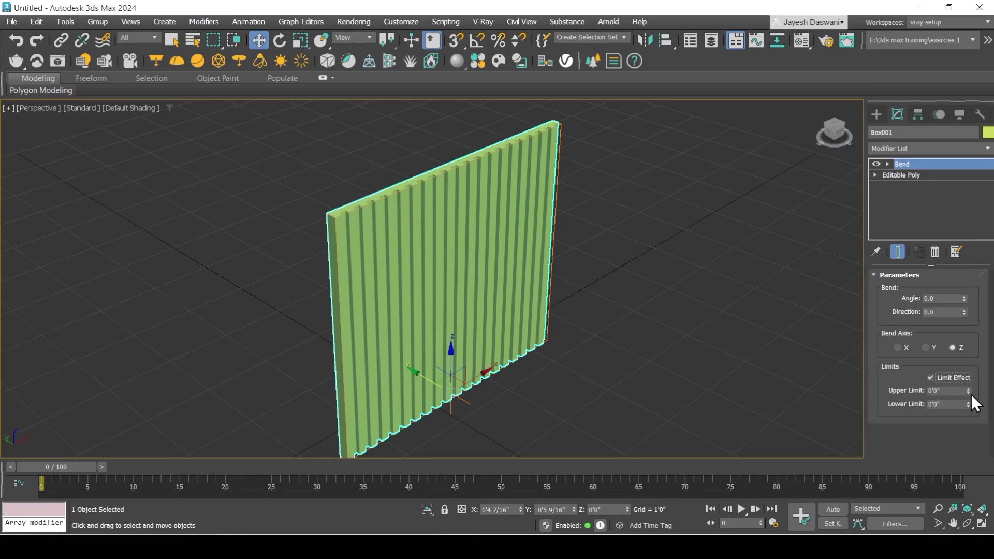
- Bend the panel by an angle of -90 on the X bend axis with an upper limit of 0'8 9/16"
left_click_drag(969, 391, 954, 251)
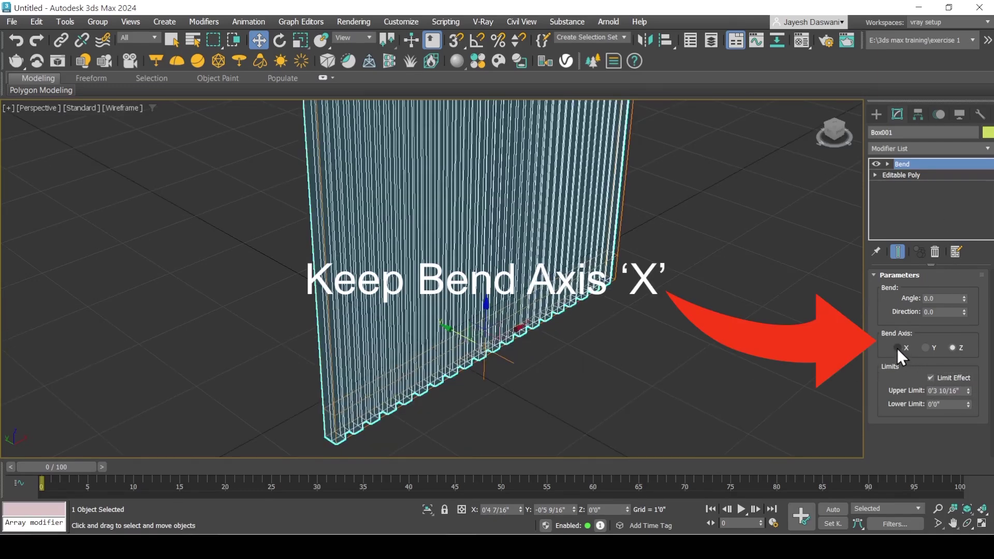
left_click(897, 348)
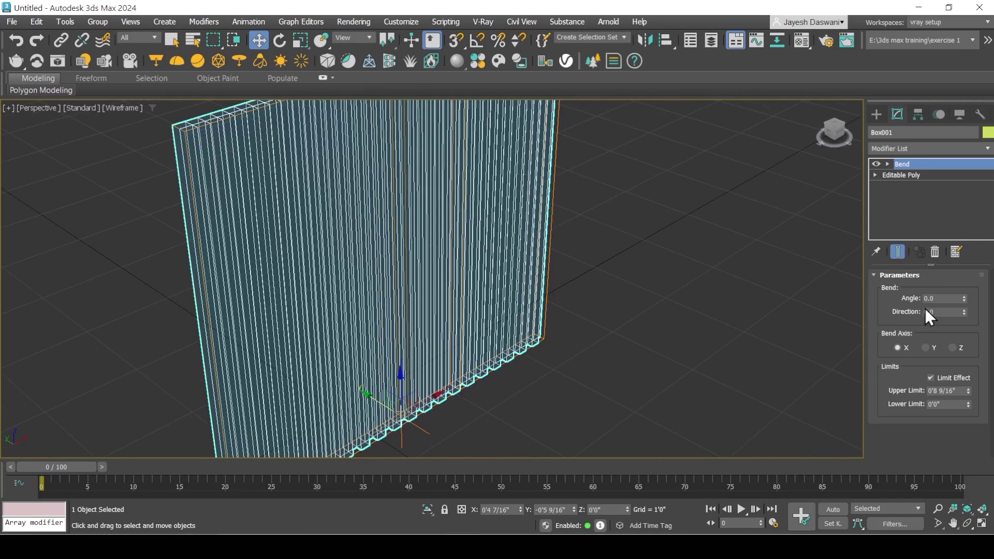
left_click(931, 299)
type("-90")
key("Tab")
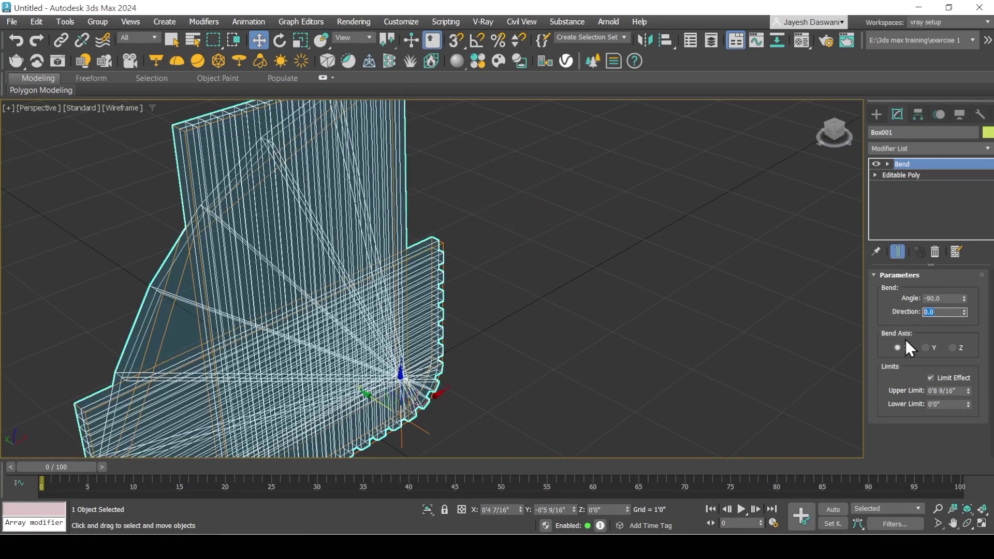
key("Return")
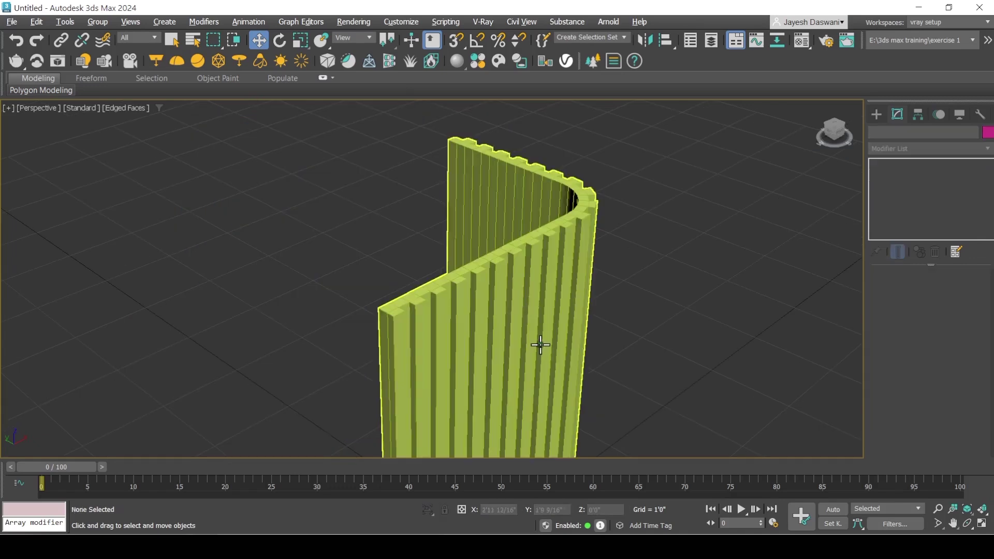
- Add a Symmetry modifier to the bent slatted panel with X as the mirror axis
middle_click_drag(539, 344, 601, 288, "alt")
scroll(511, 262, "down", 3)
scroll(525, 280, "up", 1)
scroll(601, 289, "up", 1)
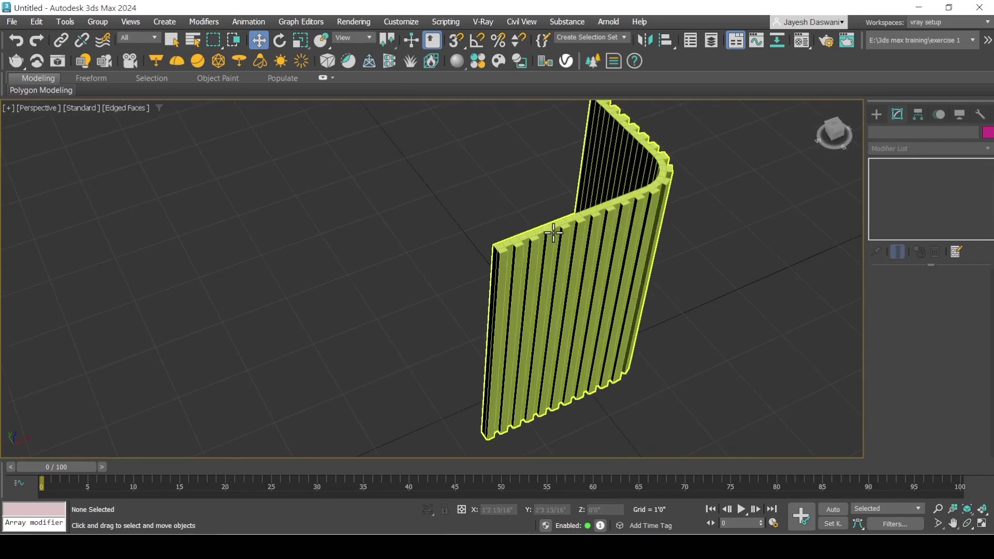
left_click(554, 234)
left_click(890, 148)
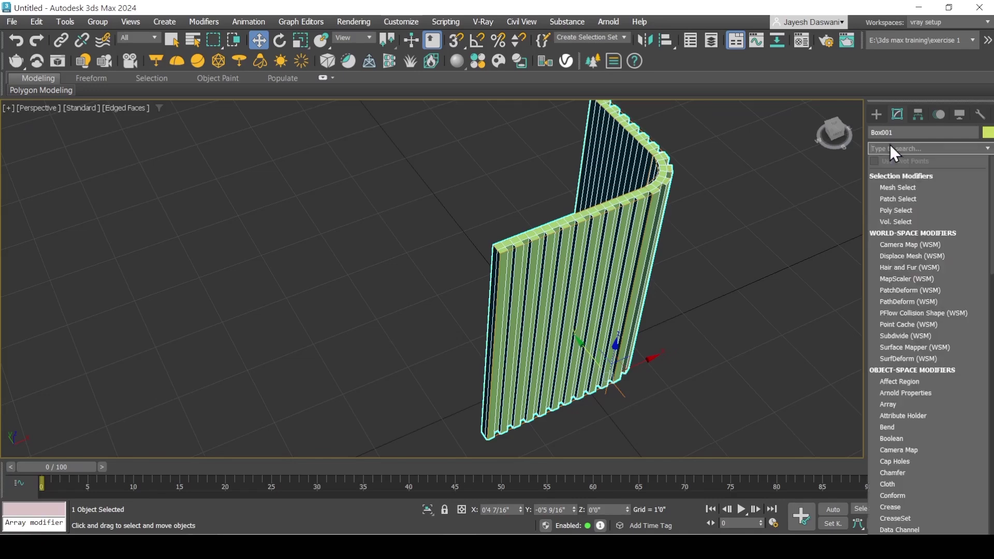
key("Escape")
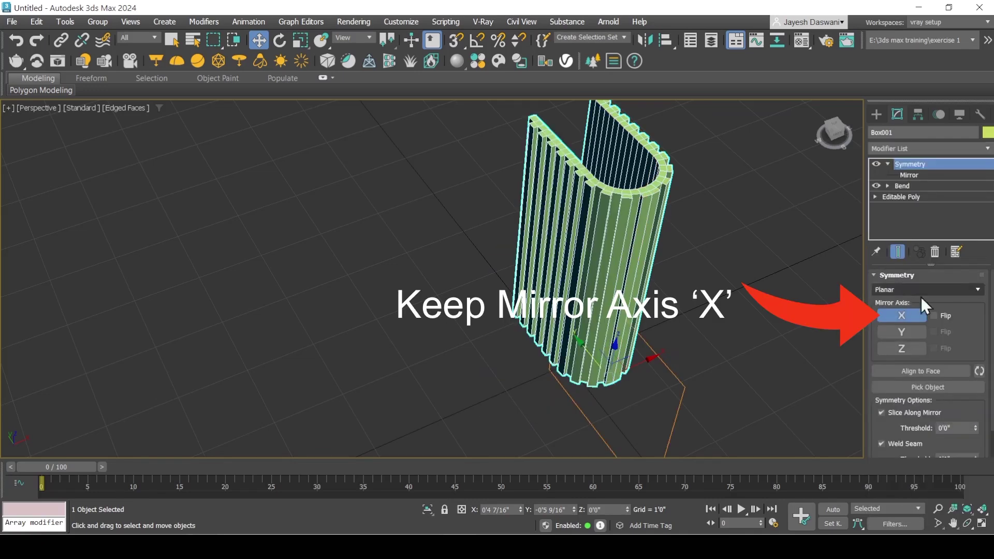
- Move the Symmetry mirror plane along X to about -1'6 14/16" so the panel forms a wide U with two rounded corners
left_click(888, 164)
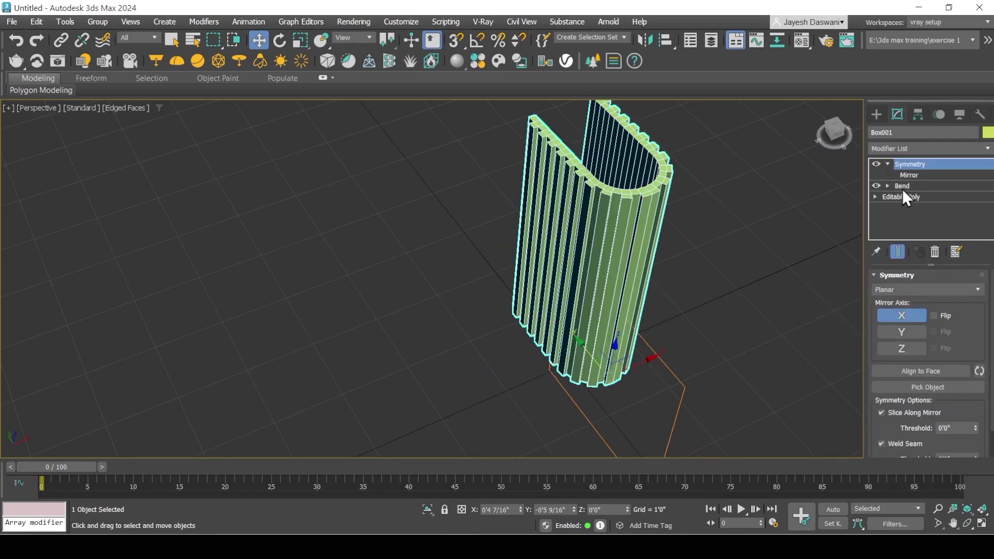
left_click(899, 173)
scroll(688, 235, "down", 2)
scroll(677, 310, "up", 2)
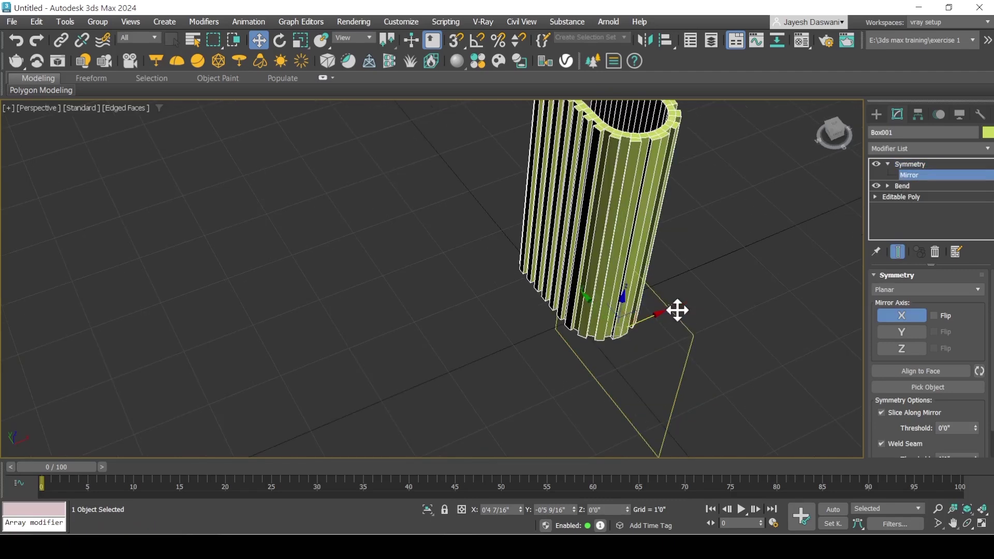
left_click_drag(654, 311, 538, 365)
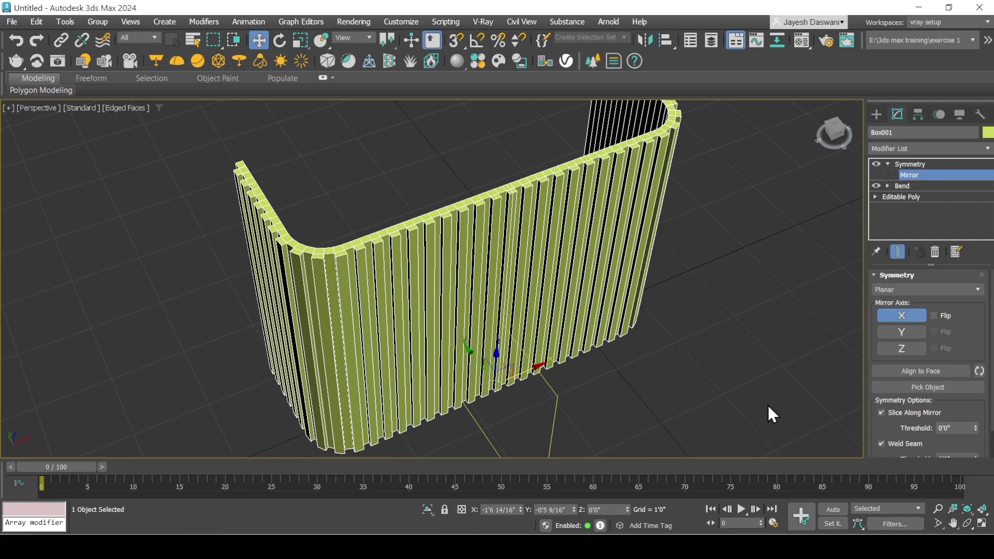
scroll(456, 313, "down", 2)
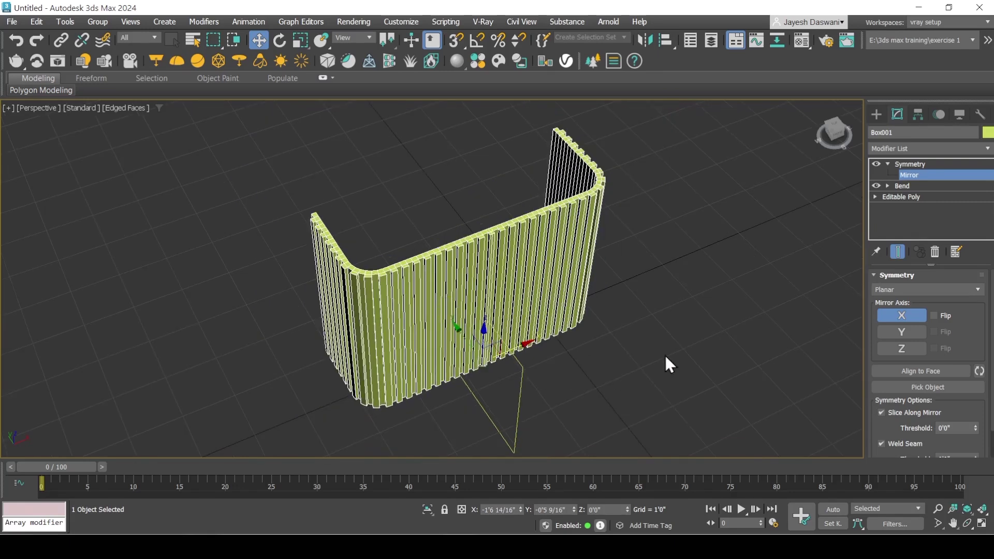
left_click(899, 166)
left_click(699, 254)
- Draw a box about 4'8 14/16" wide and 1'11 10/16" long inside the U-shaped panel in the top view
scroll(383, 238, "up", 3)
middle_click_drag(383, 238, 372, 268, "alt")
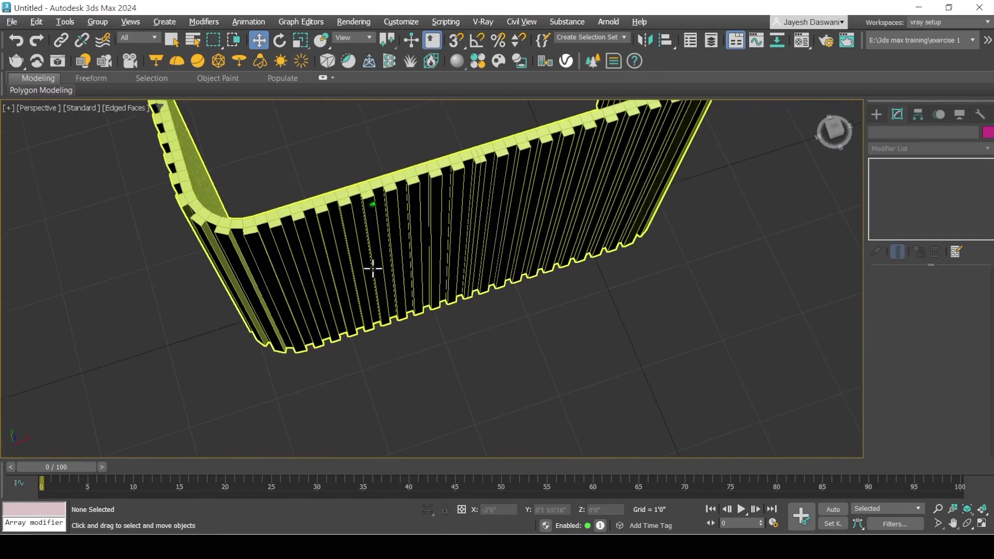
scroll(582, 327, "down", 2)
middle_click_drag(558, 317, 532, 337)
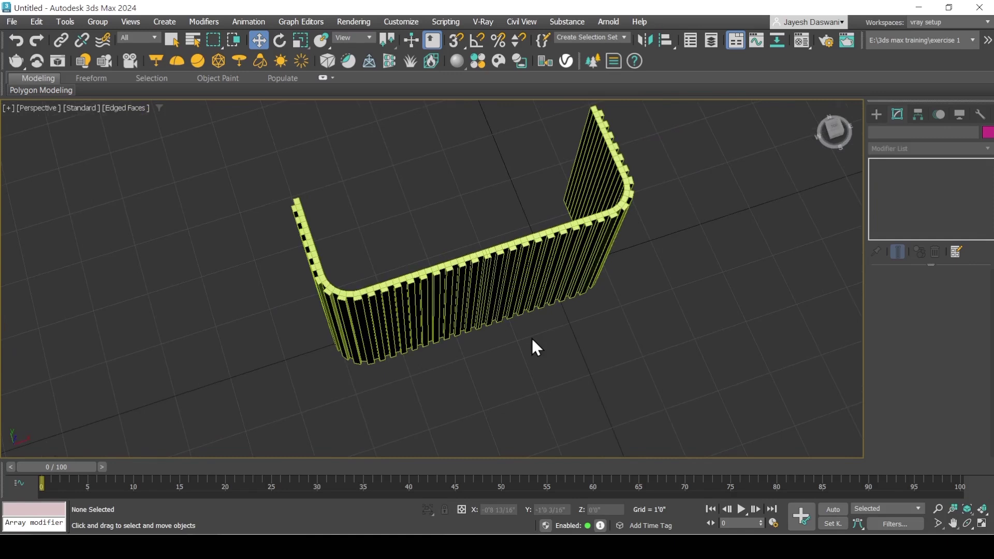
key("t")
key("z")
left_click(876, 114)
left_click(899, 197)
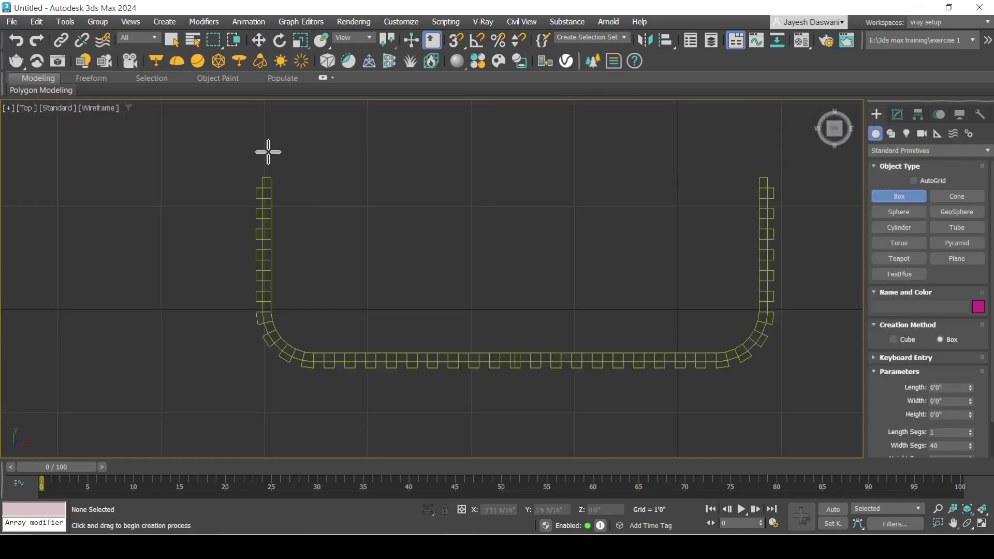
left_click_drag(270, 149, 758, 353)
left_click(681, 228)
right_click(682, 228)
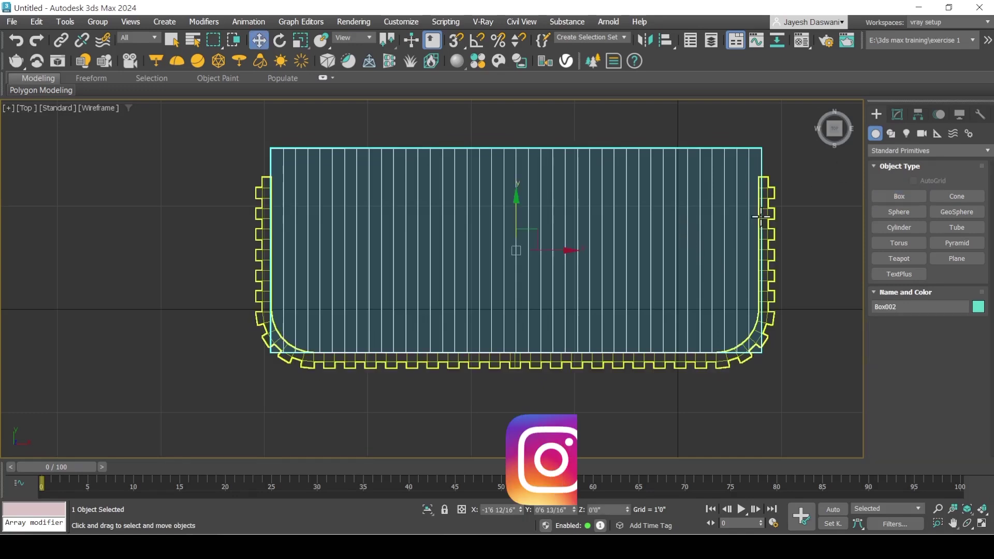
- Set the new box's height to 3'0" and its width segments to 1
key("p")
middle_click_drag(606, 284, 718, 276)
left_click(894, 118)
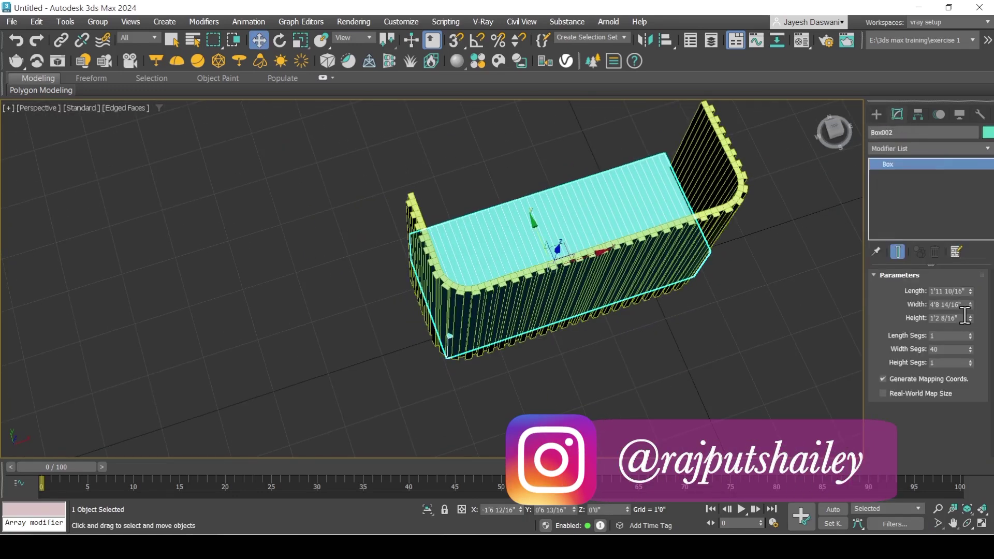
double_click(934, 318)
type("3'")
key("Return")
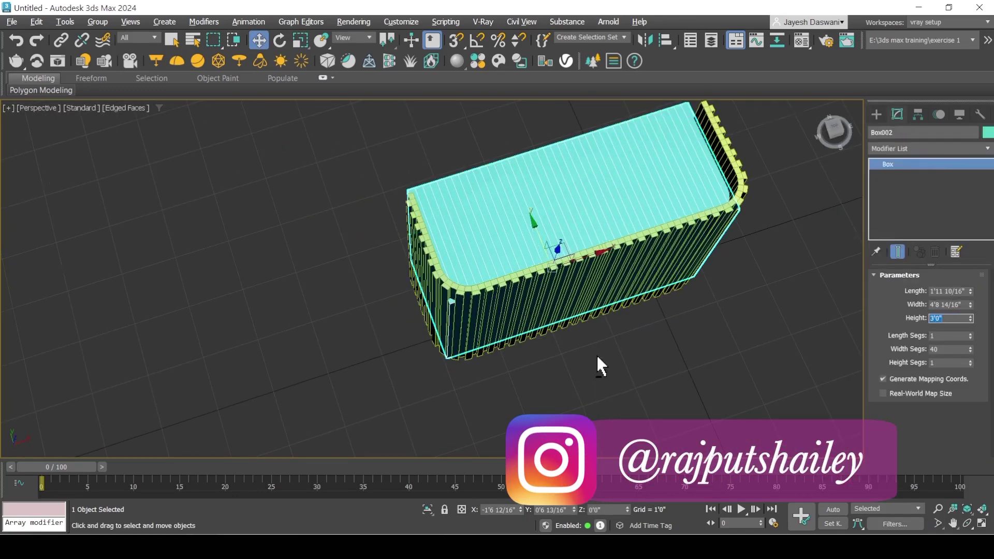
middle_click_drag(598, 357, 510, 362, "alt")
scroll(506, 253, "up", 3)
middle_click_drag(506, 253, 441, 235)
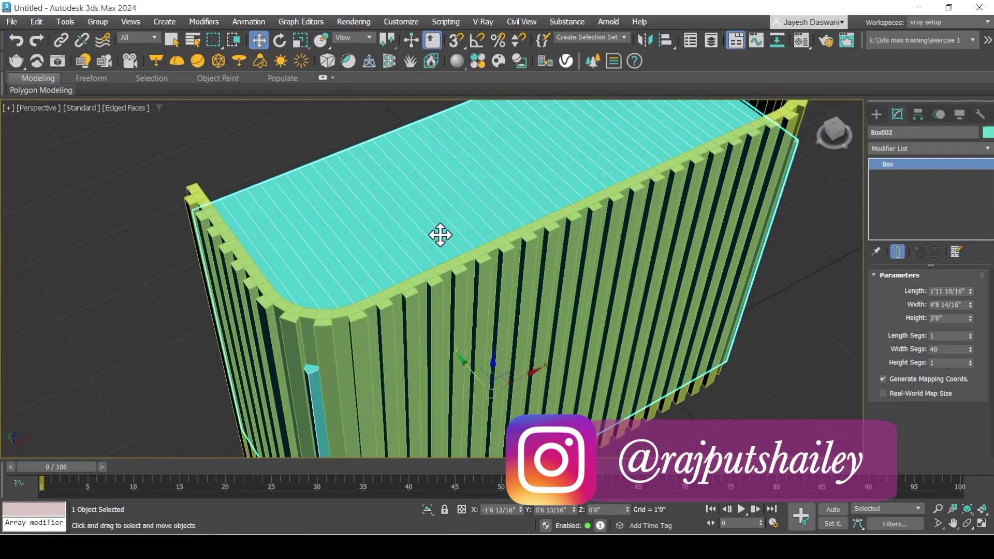
right_click(968, 348)
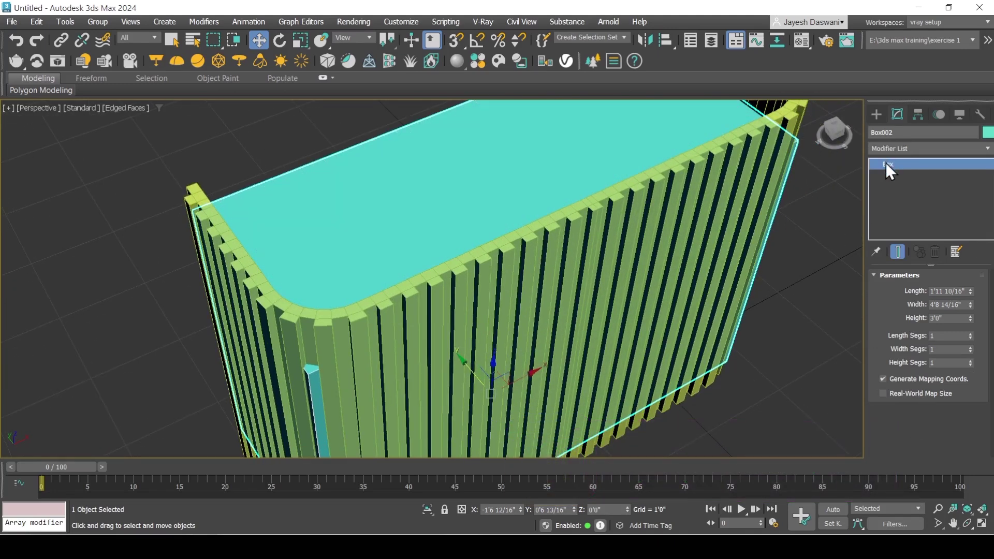
- Convert the box to Editable Poly and select its two vertical front corner edges
right_click(899, 164)
left_click(880, 249)
left_click(907, 290)
left_click(772, 218)
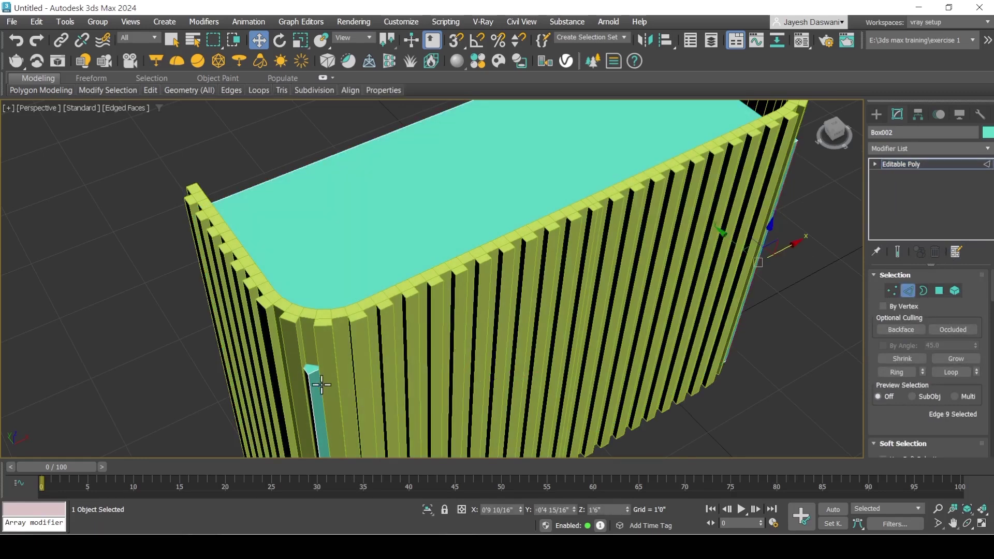
middle_click_drag(323, 381, 326, 295)
left_click(313, 319, "ctrl")
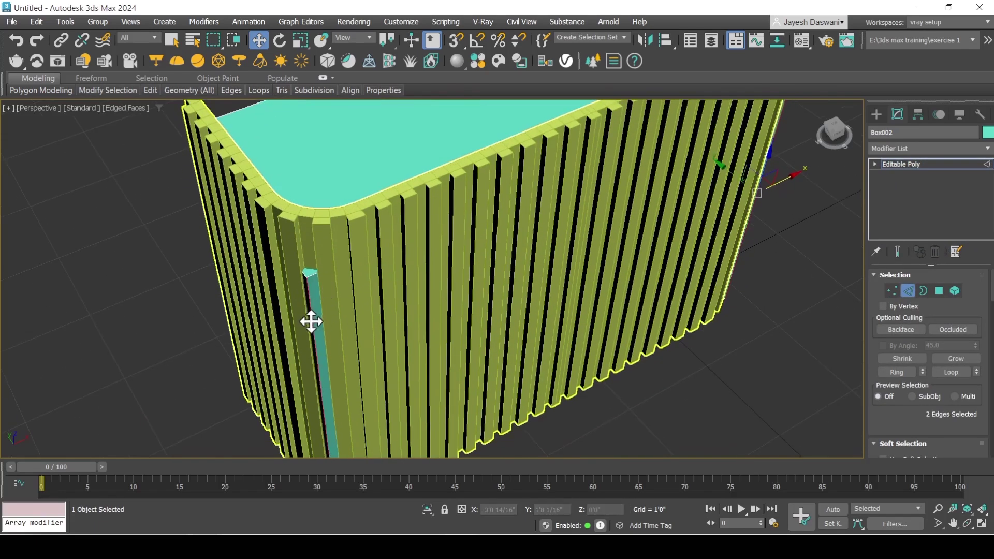
- Chamfer the two selected corner edges by 0'4 15/16" with 11 segments to follow the panel's rounded corners
scroll(510, 308, "down", 3)
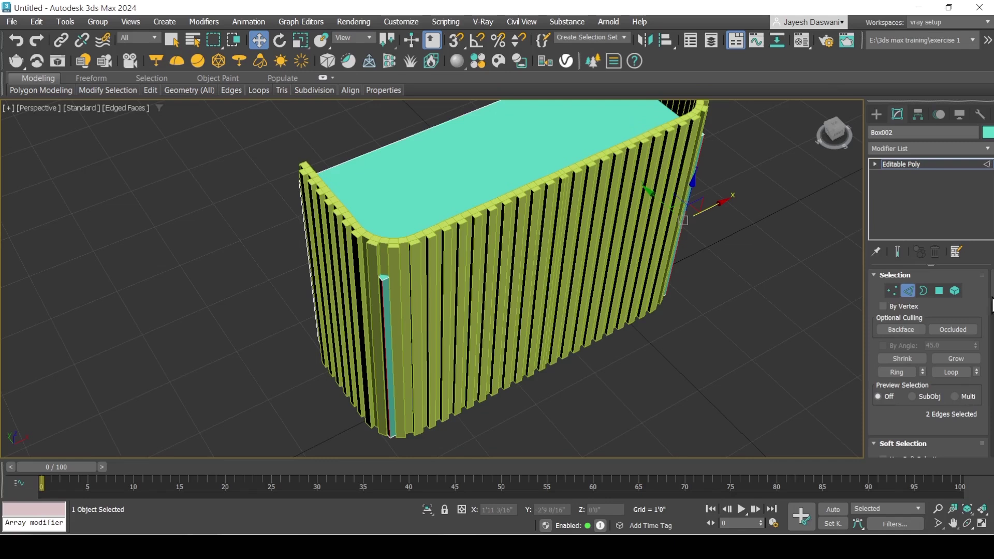
scroll(992, 305, "down", 10)
left_click(921, 358)
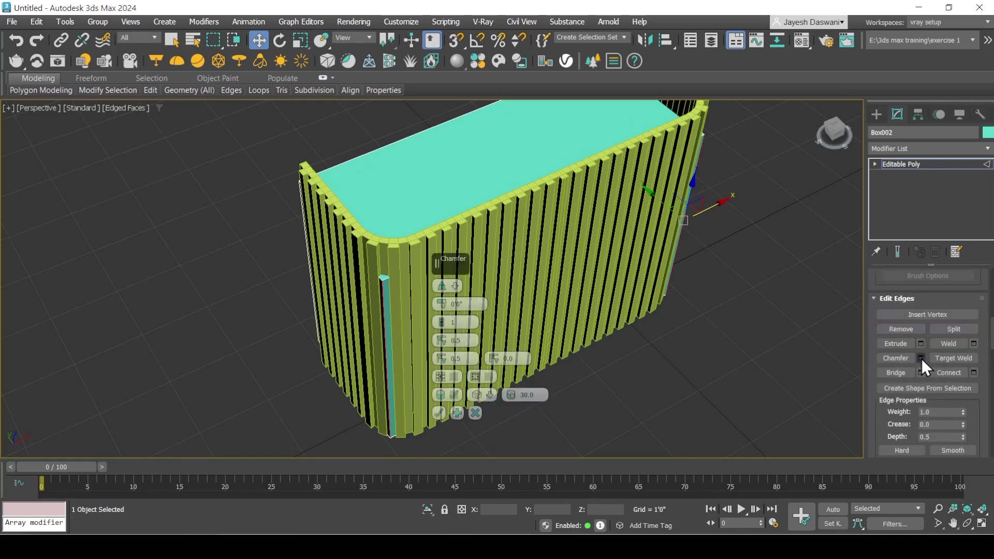
left_click_drag(440, 318, 439, 273)
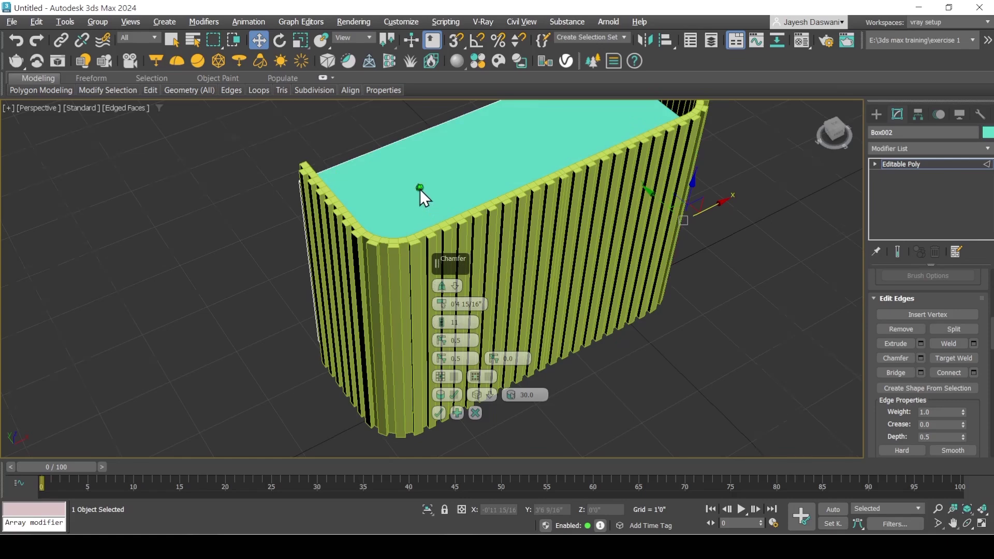
middle_click_drag(420, 188, 423, 220, "alt")
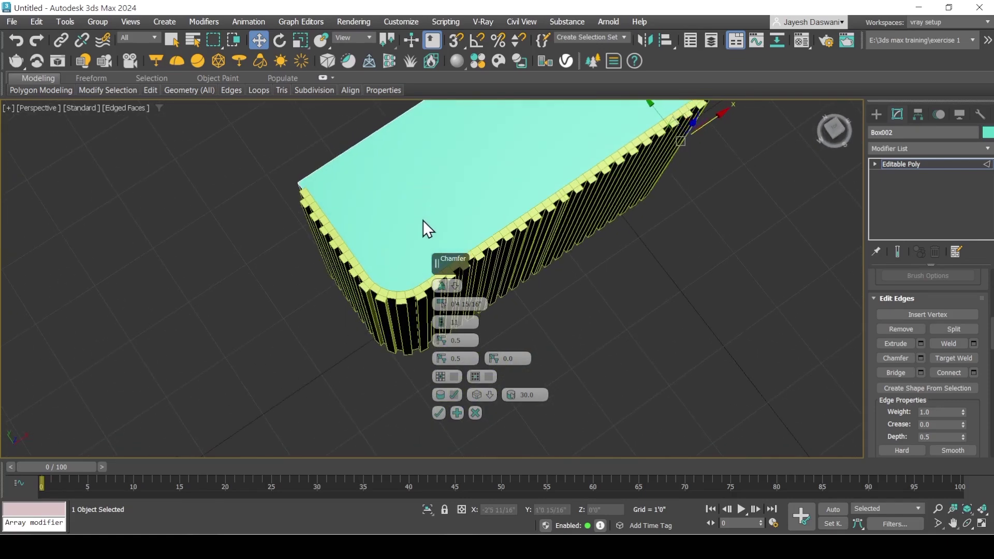
left_click(438, 413)
- Connect the top and bottom edges of the box's back face with 2 segments and a pinch of 97
middle_click_drag(534, 337, 536, 436, "alt")
key("4")
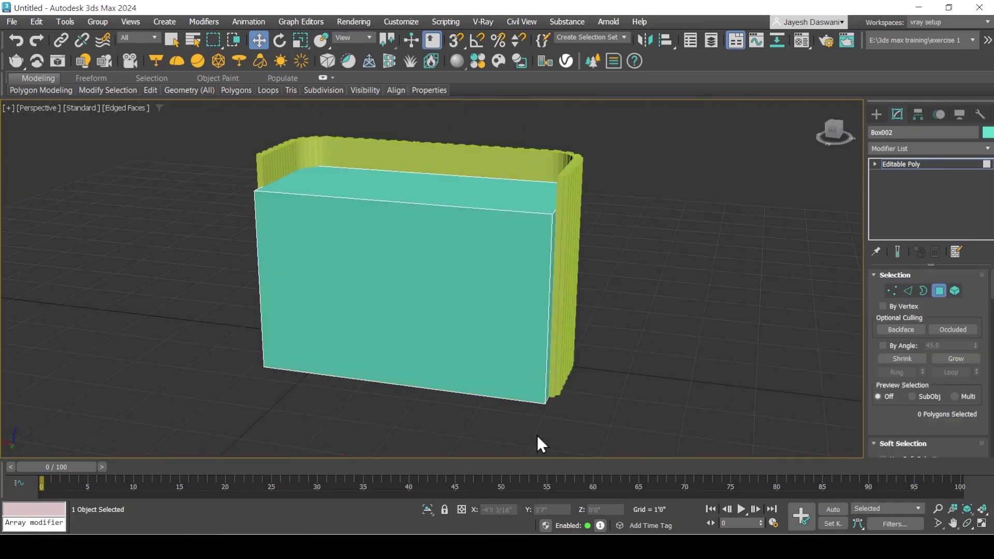
left_click(911, 292)
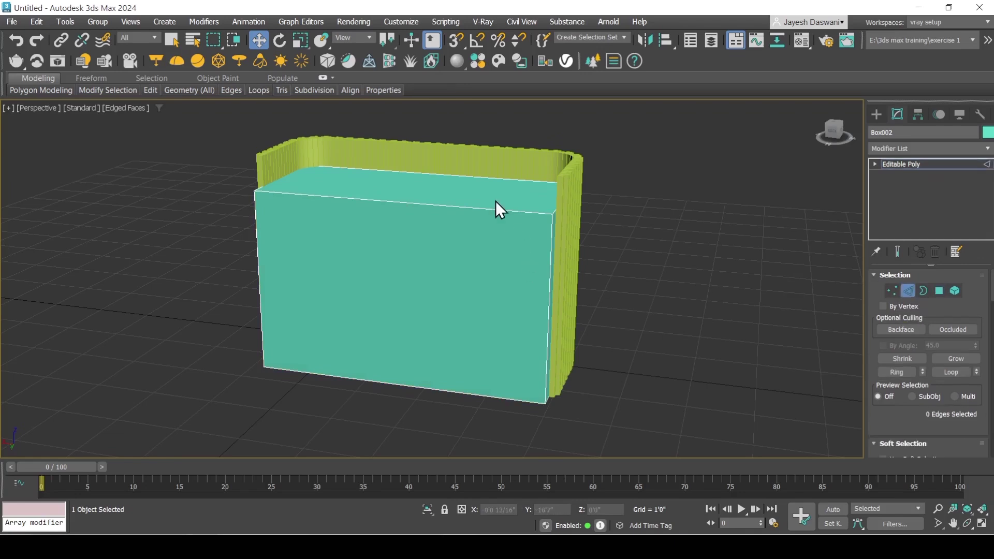
left_click(491, 209)
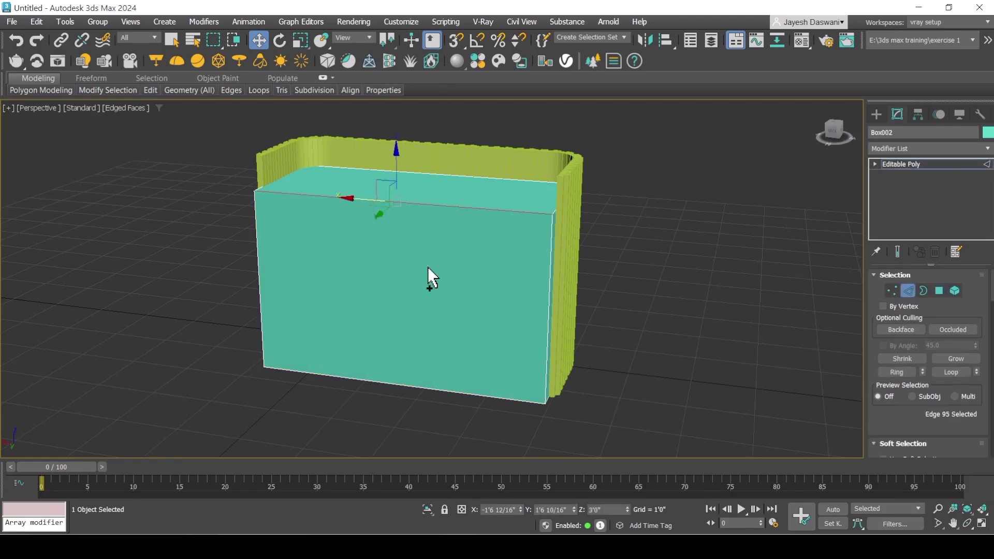
left_click(494, 401, "ctrl")
scroll(989, 325, "down", 5)
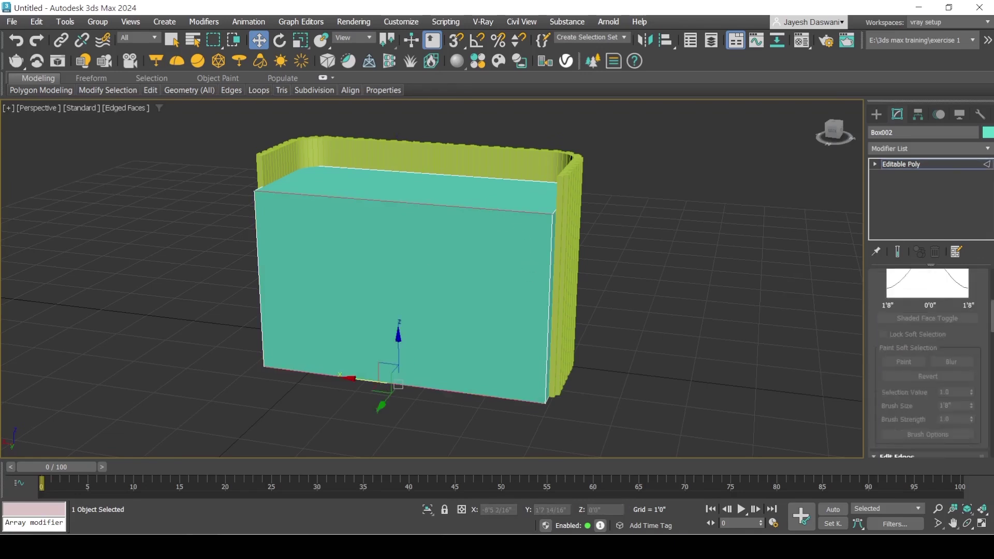
left_click(974, 300)
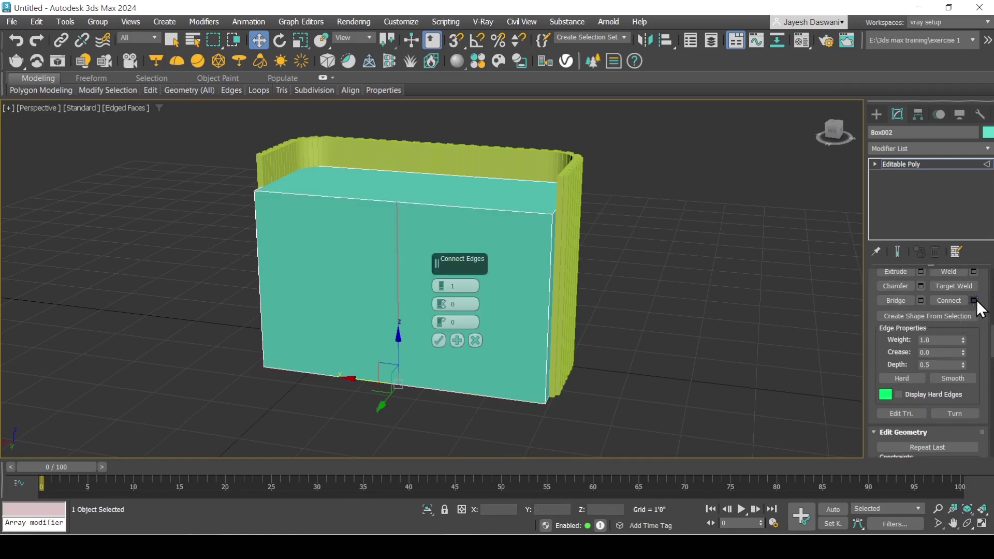
left_click(440, 281)
left_click_drag(440, 302, 457, 99)
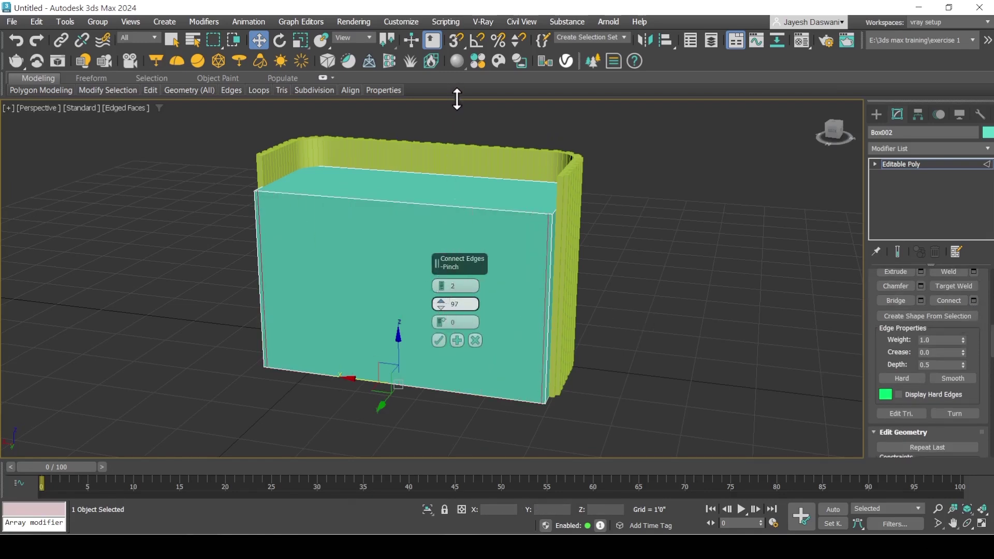
left_click(438, 340)
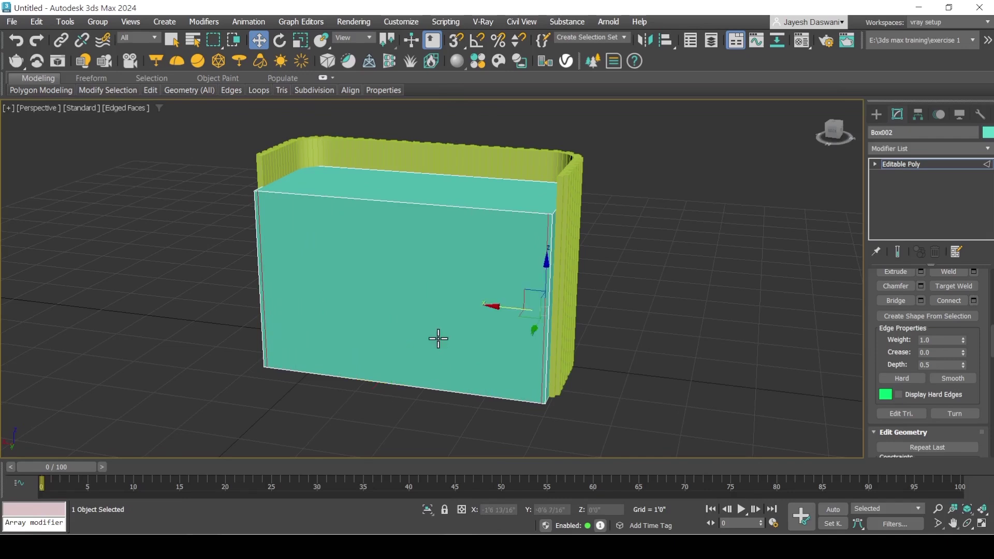
- Connect the two new vertical edges with 1 segment and slide it close to the back face's top edge
left_click(973, 301)
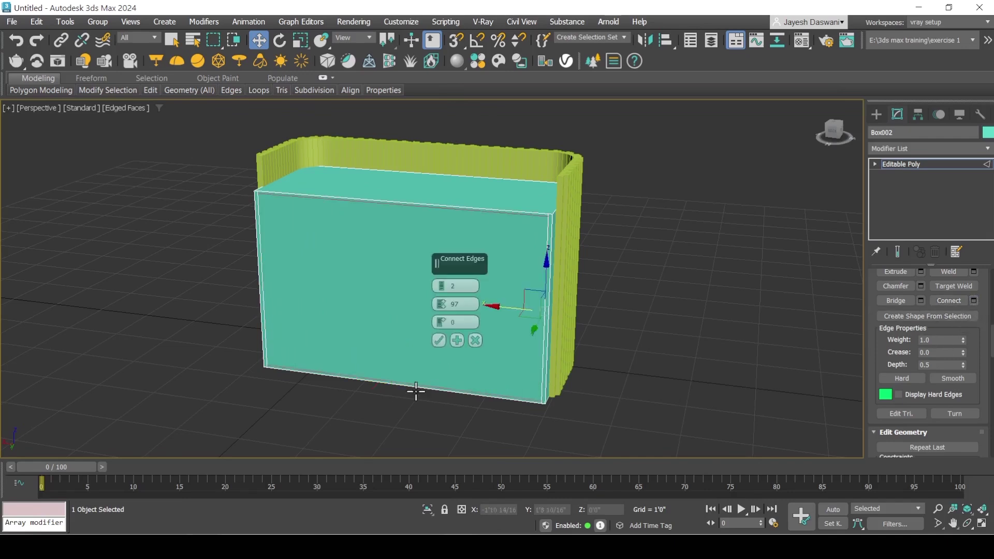
left_click(441, 290)
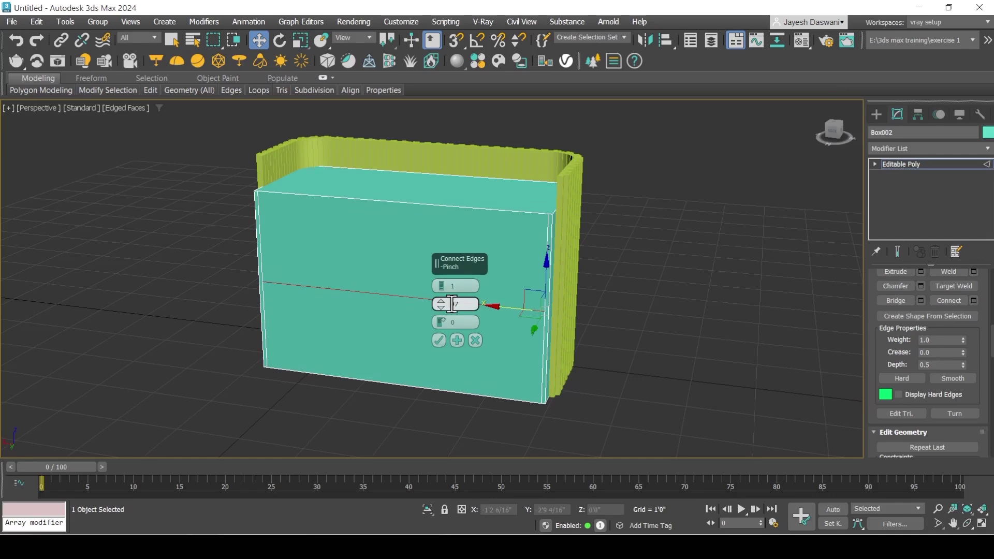
left_click_drag(442, 321, 430, 126)
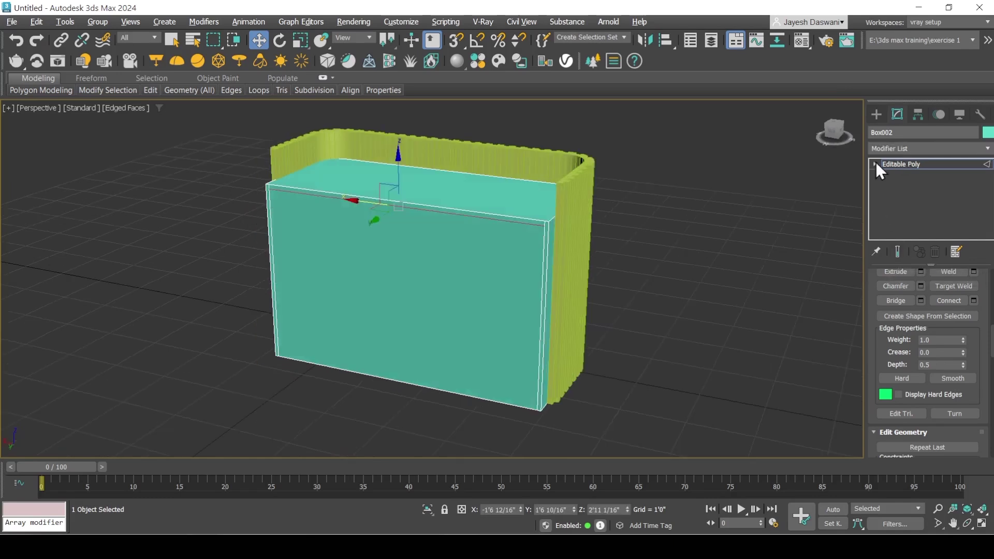
- Extrude the large polygon of the back face inward to hollow out the box beneath the desktop
left_click(874, 163)
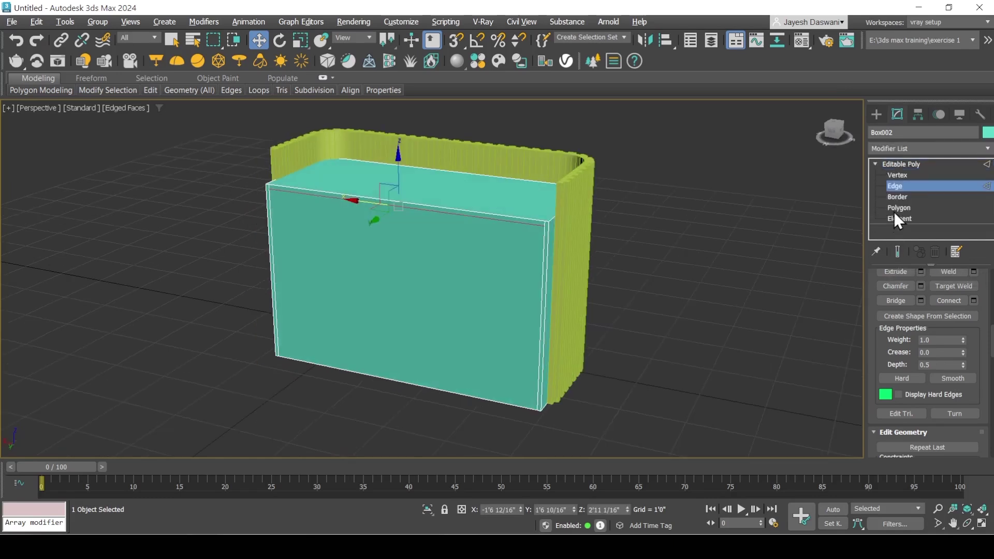
left_click(898, 208)
left_click(383, 309)
scroll(904, 312, "up", 5)
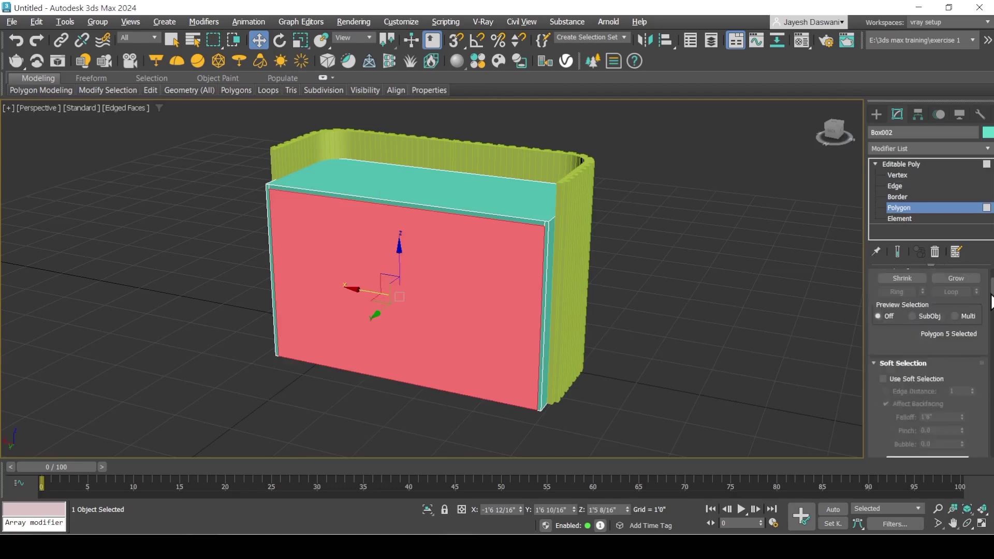
left_click(920, 429)
left_click_drag(440, 313, 414, 443)
left_click(439, 322)
- Delete the floor polygons of the hollowed box to leave the desk open at the bottom
left_click(437, 366)
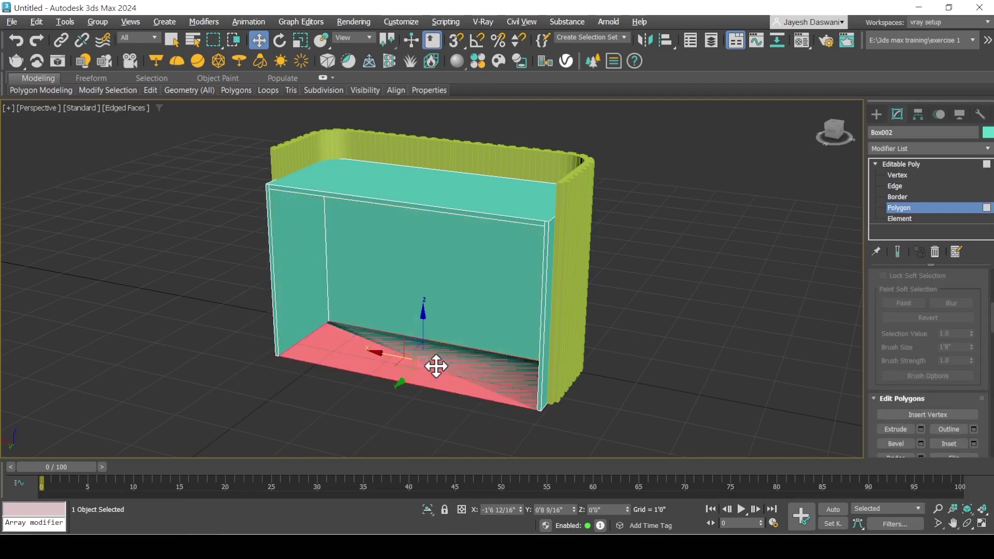
key("Delete")
left_click(433, 388)
key("Delete")
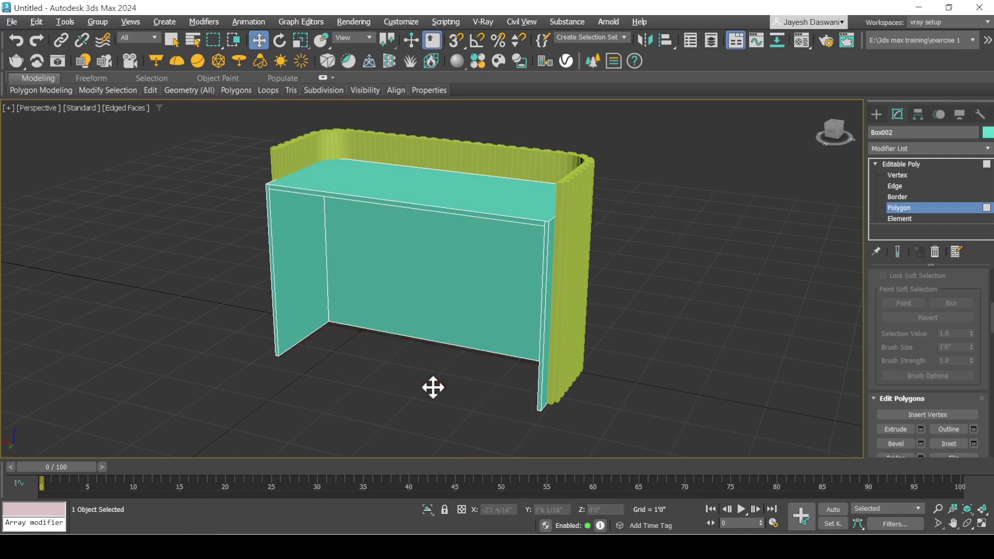
- Leave polygon editing on the desk box and deselect it
middle_click_drag(551, 367, 323, 311, "alt")
scroll(412, 337, "up", 2)
left_click(899, 164)
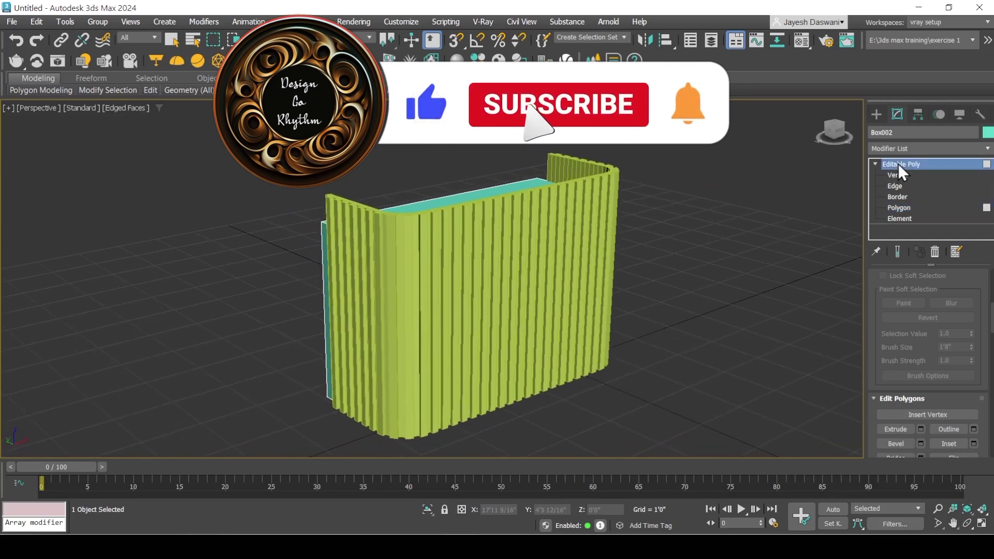
left_click(694, 244)
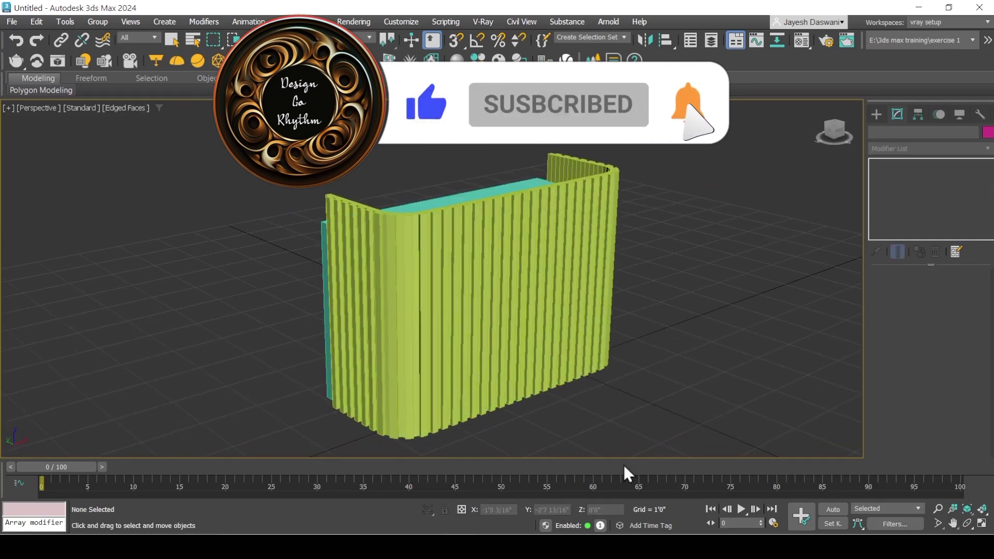